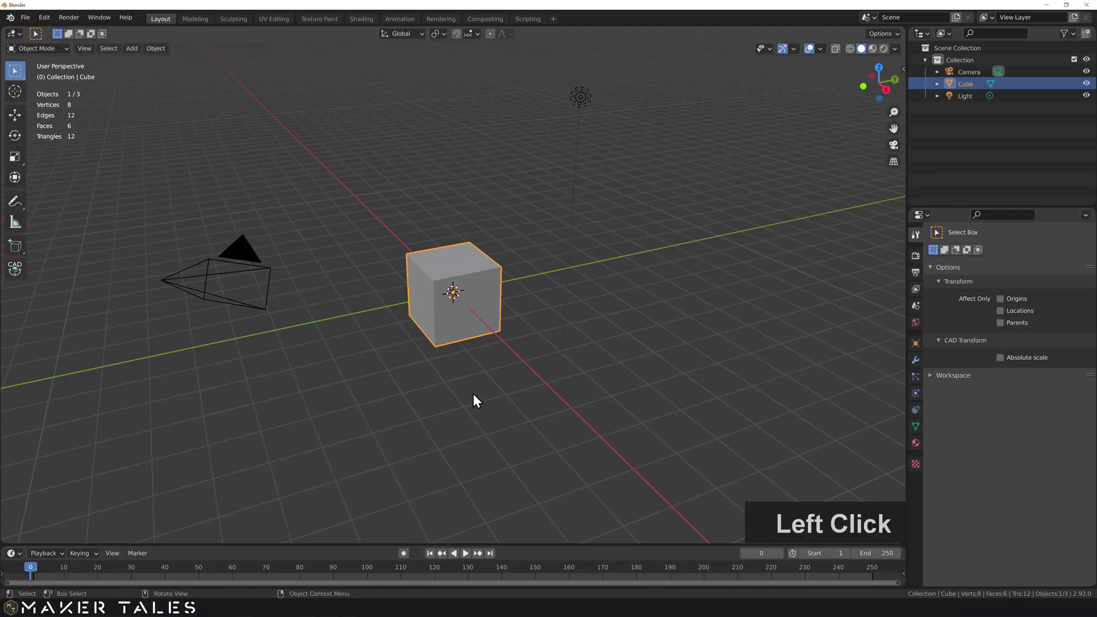
Delete all three default objects from the scene
{"action": "left_click", "coordinate": [439, 339]}
{"action": "middle_click_drag", "start_coordinate": [437, 337], "coordinate": [495, 352]}
{"action": "scroll", "coordinate": [484, 343], "scroll_direction": "down", "scroll_amount": 2}
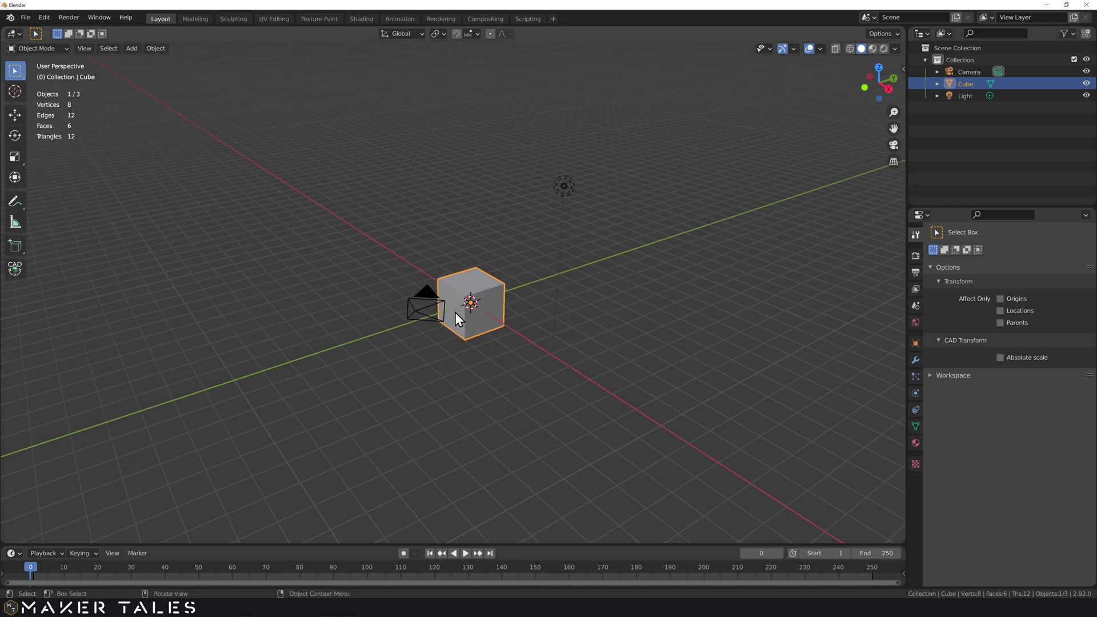
{"action": "middle_click_drag", "start_coordinate": [624, 356], "coordinate": [564, 339]}
{"action": "key", "text": "a"}
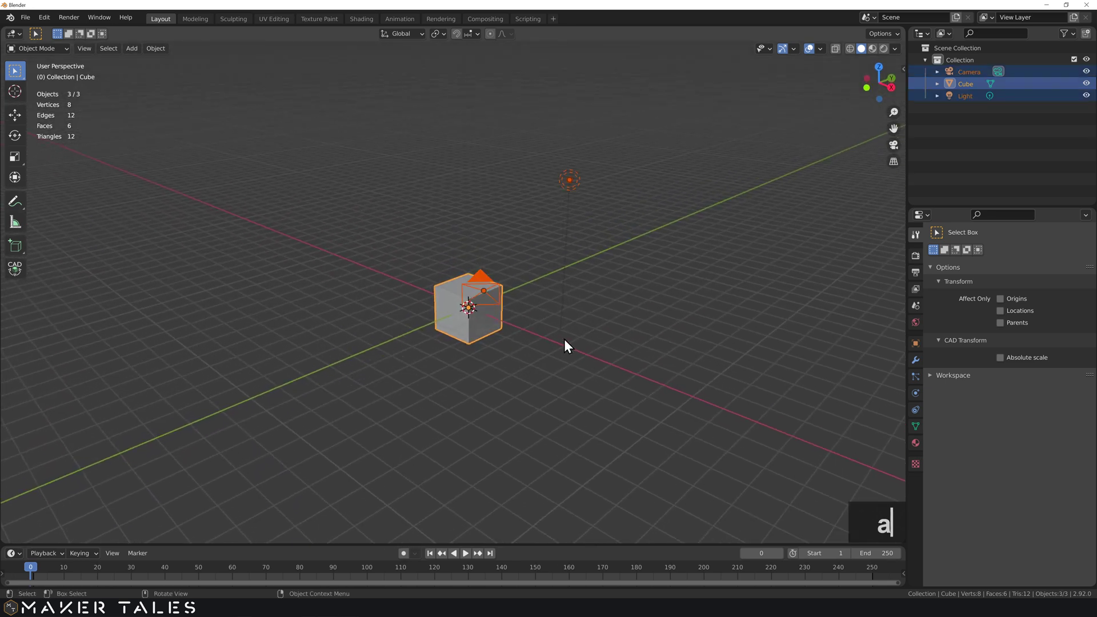
{"action": "key", "text": "Delete"}
Add a new cube mesh with a size of 46 mm
{"action": "key", "text": "shift+a"}
{"action": "mouse_move", "coordinate": [563, 338]}
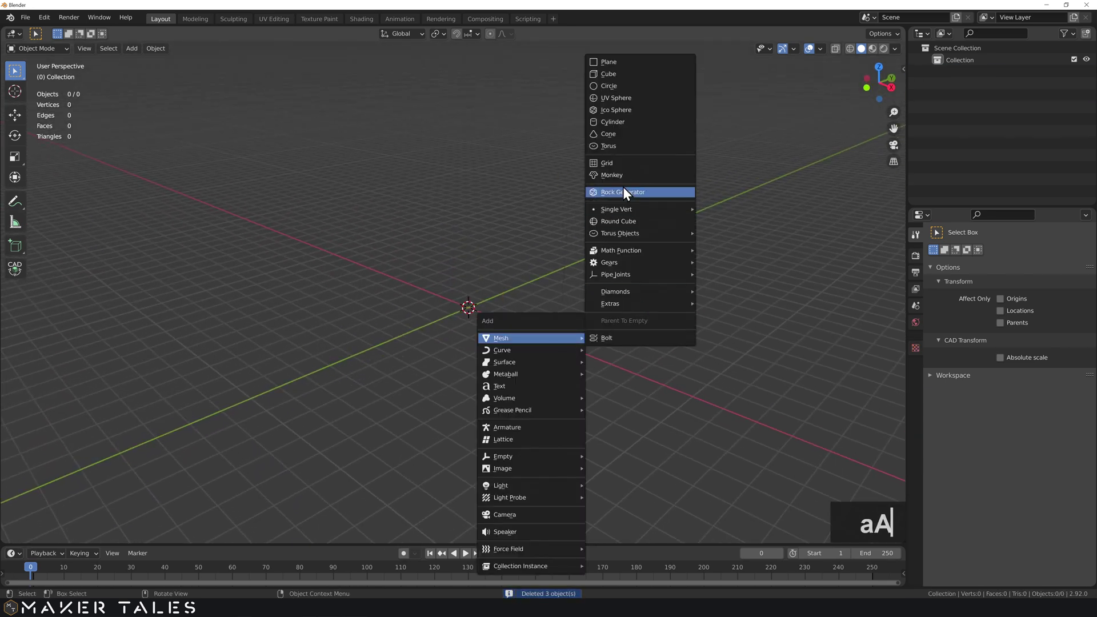
{"action": "left_click", "coordinate": [616, 86]}
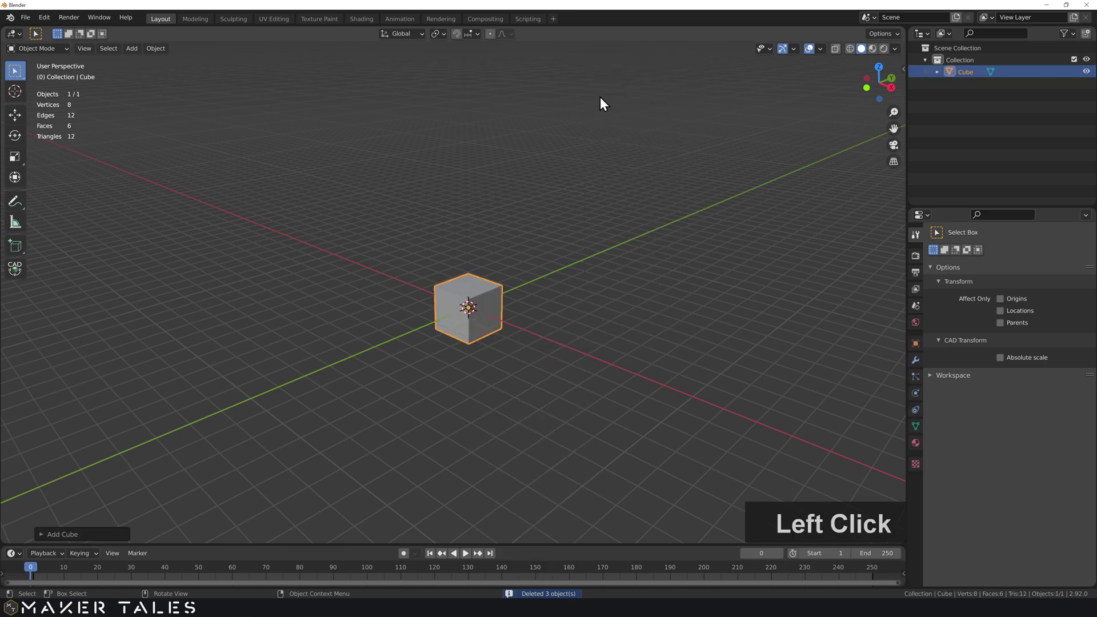
{"action": "left_click", "coordinate": [62, 533]}
{"action": "left_click", "coordinate": [132, 432]}
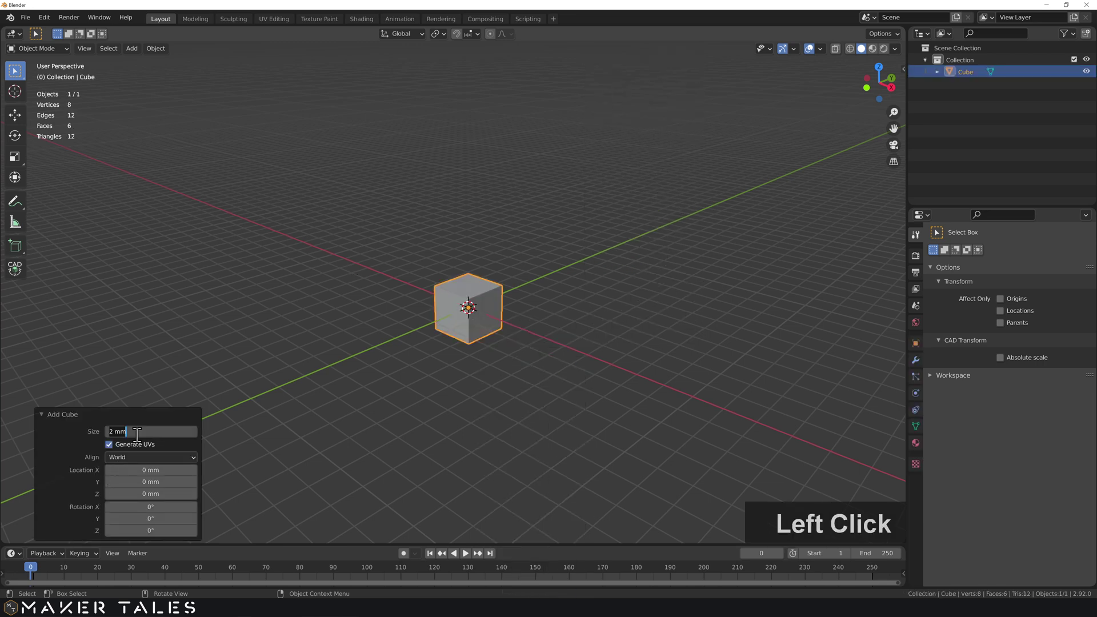
{"action": "type", "text": "46"}
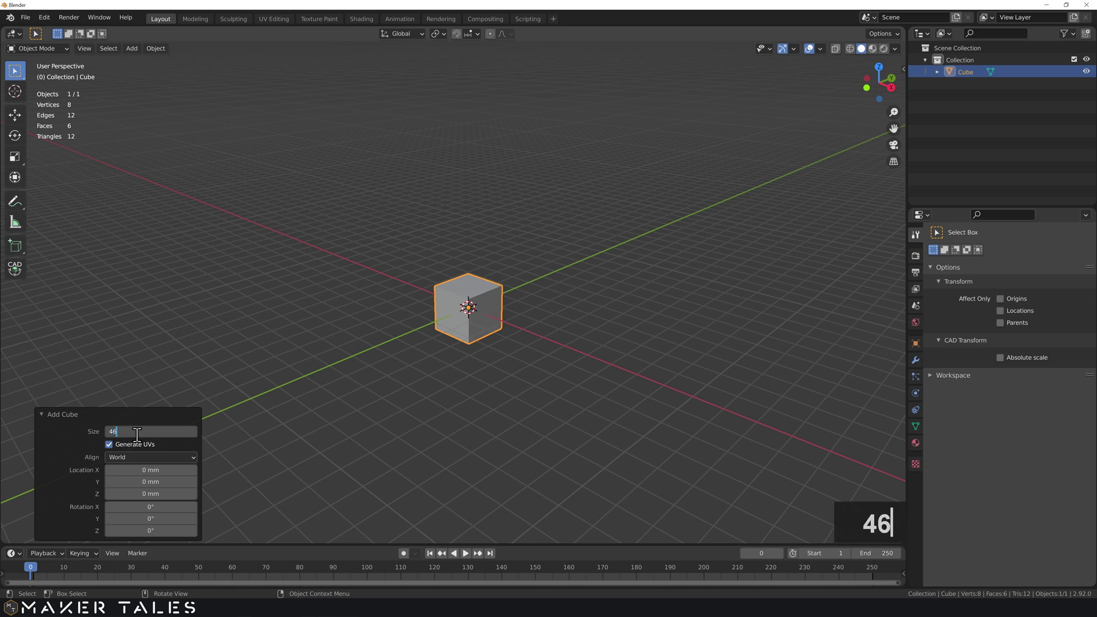
{"action": "key", "text": "Return"}
Zoom out and show the cube's transform dimensions in the sidebar
{"action": "scroll", "coordinate": [344, 240], "scroll_direction": "down", "scroll_amount": 6}
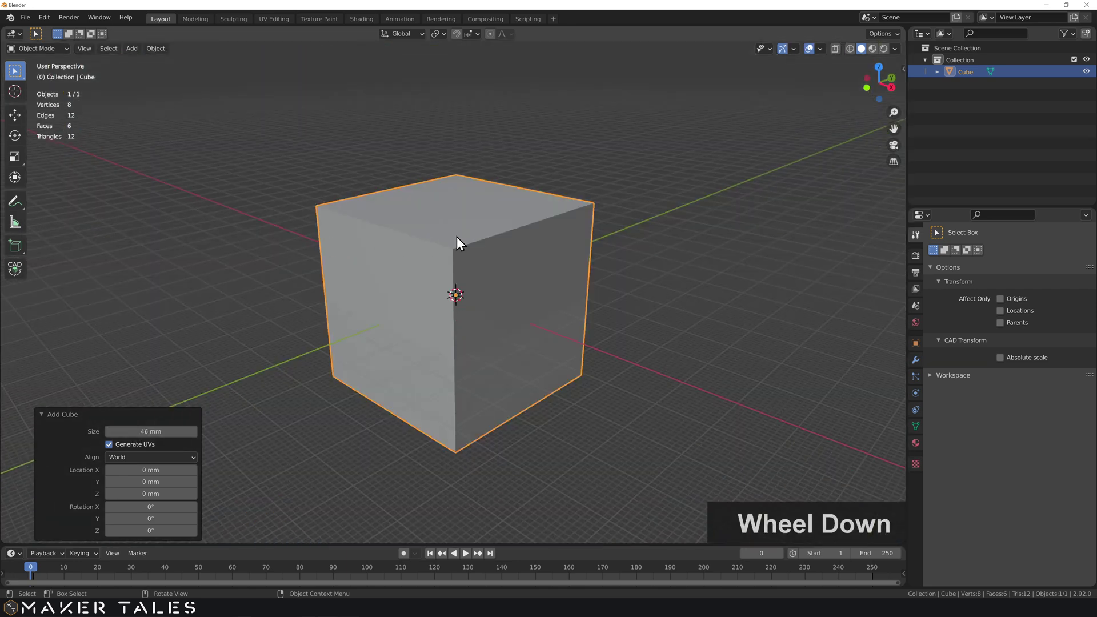
{"action": "key", "text": "n"}
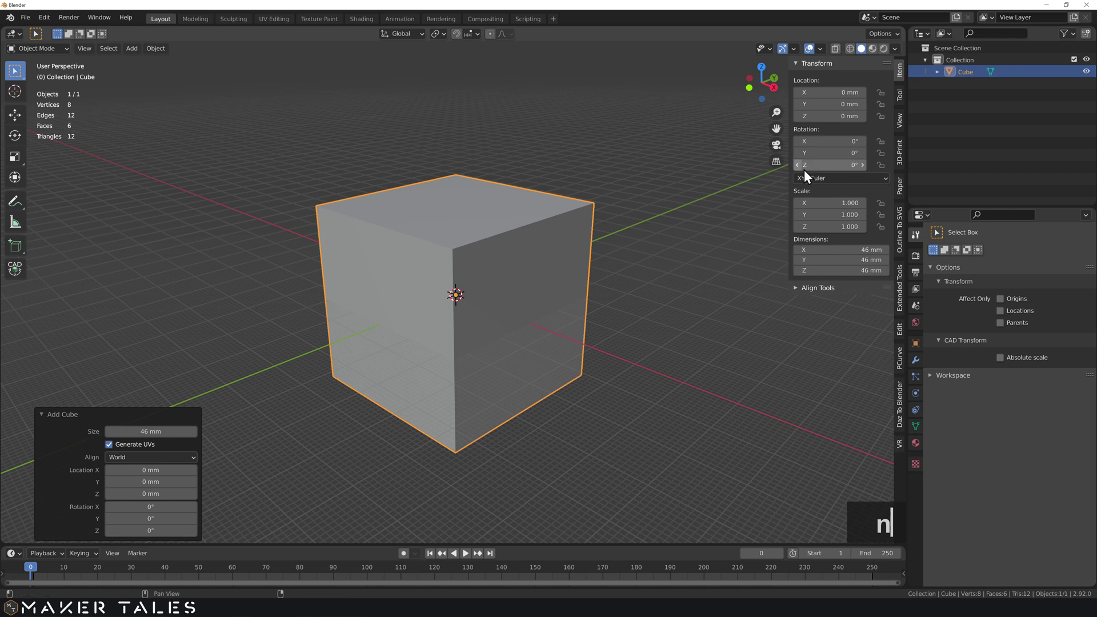
{"action": "left_click", "coordinate": [831, 260]}
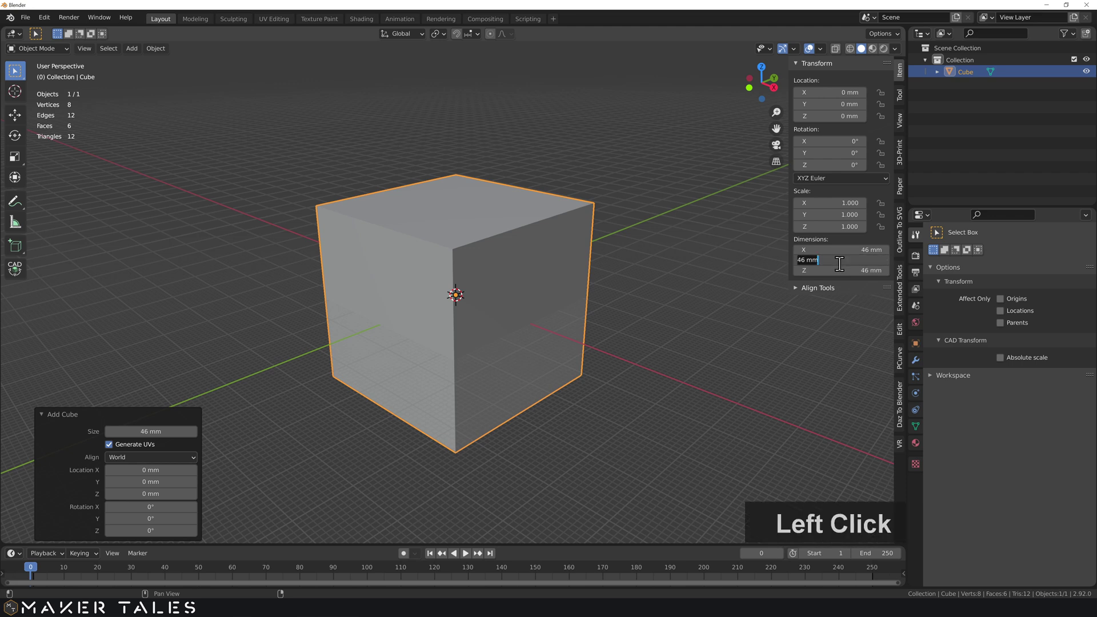
Set the cube's Y dimension to 20.3 mm and Z dimension to 72 mm
{"action": "type", "text": "20.3"}
{"action": "key", "text": "Return"}
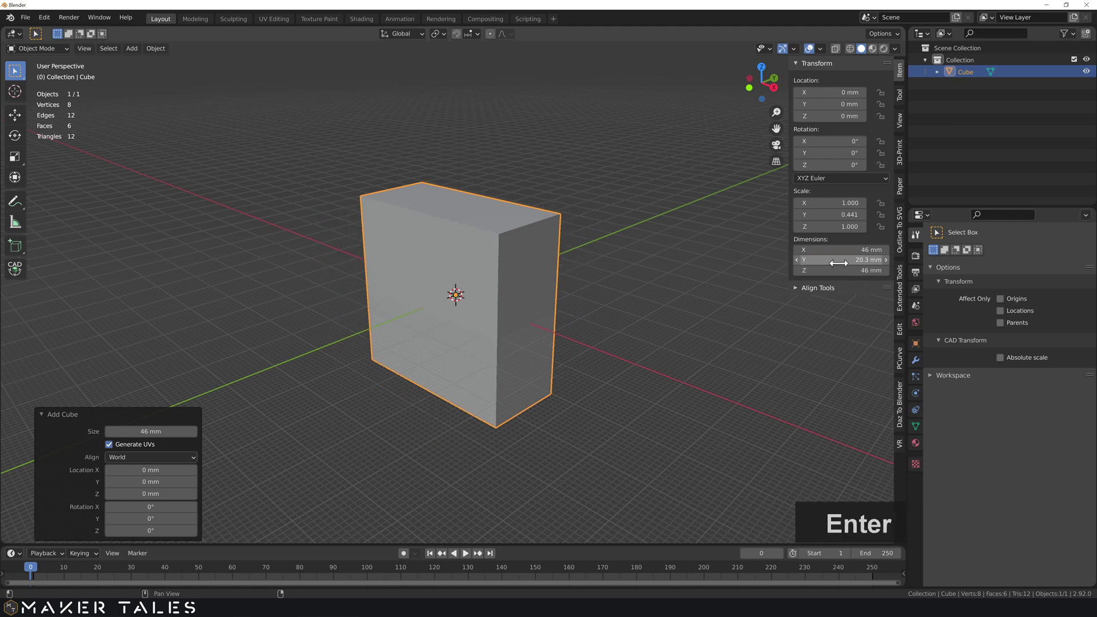
{"action": "left_click", "coordinate": [820, 271]}
{"action": "type", "text": "72"}
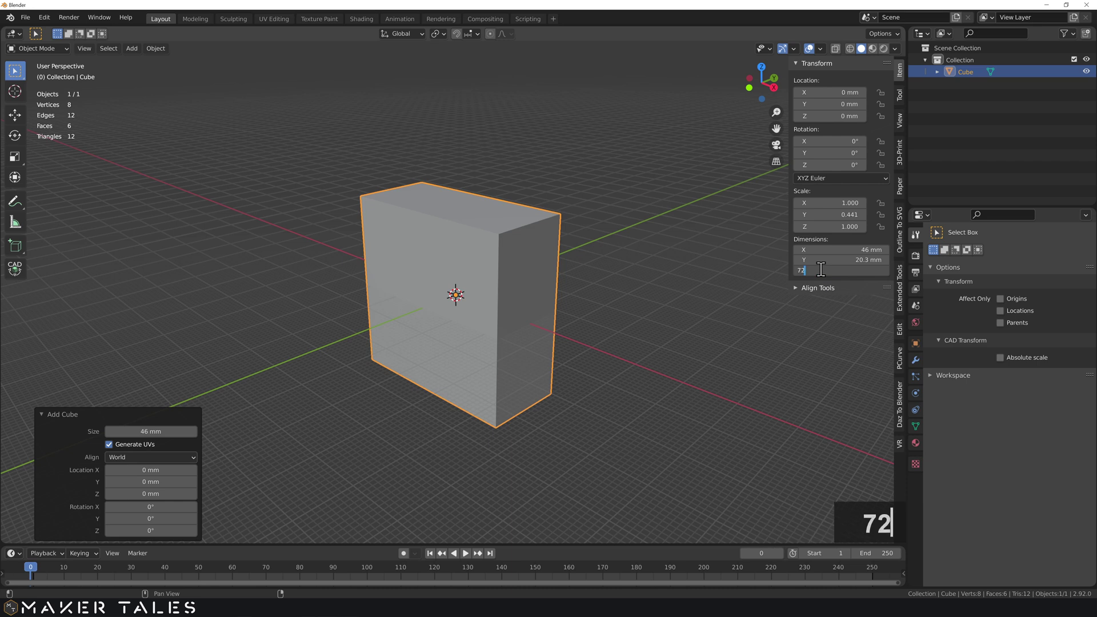
{"action": "key", "text": "Return"}
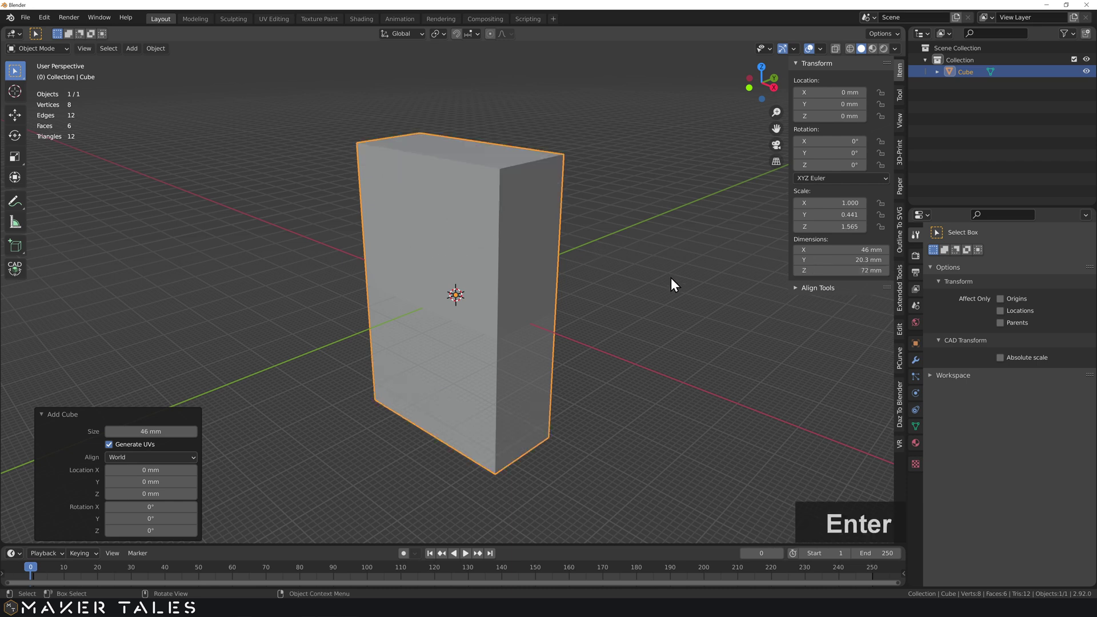
{"action": "mouse_move", "coordinate": [671, 277]}
{"action": "middle_mouse_down"}
{"action": "mouse_move", "coordinate": [601, 248]}
{"action": "mouse_move", "coordinate": [656, 287]}
{"action": "mouse_move", "coordinate": [663, 274]}
{"action": "middle_mouse_up"}
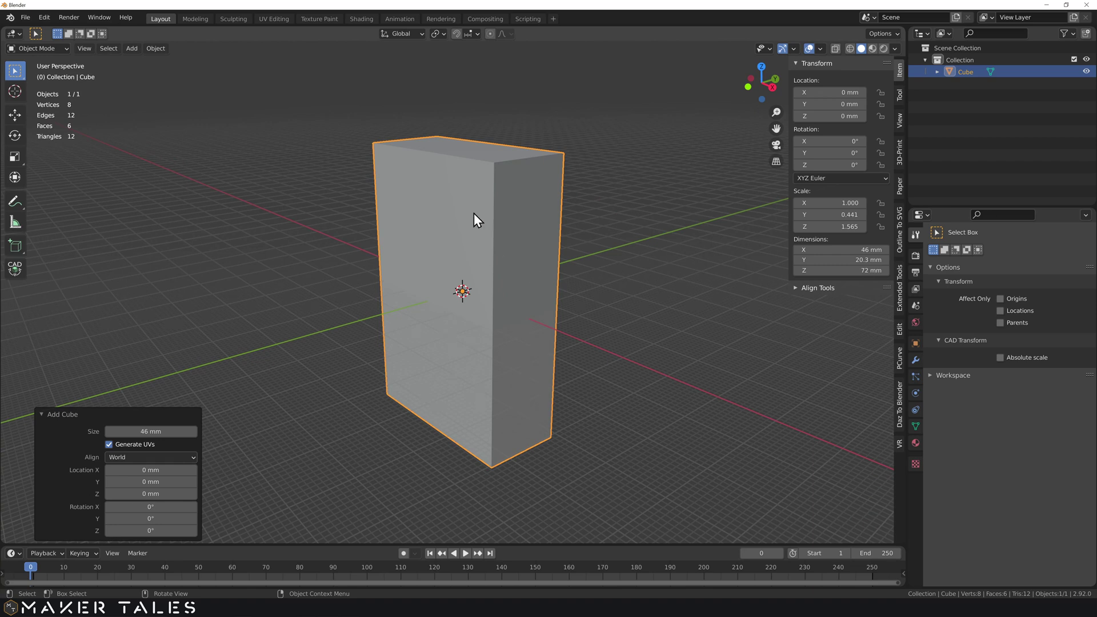
Apply the block's scale and duplicate it in place as Cube.001
{"action": "key", "text": "ctrl+a"}
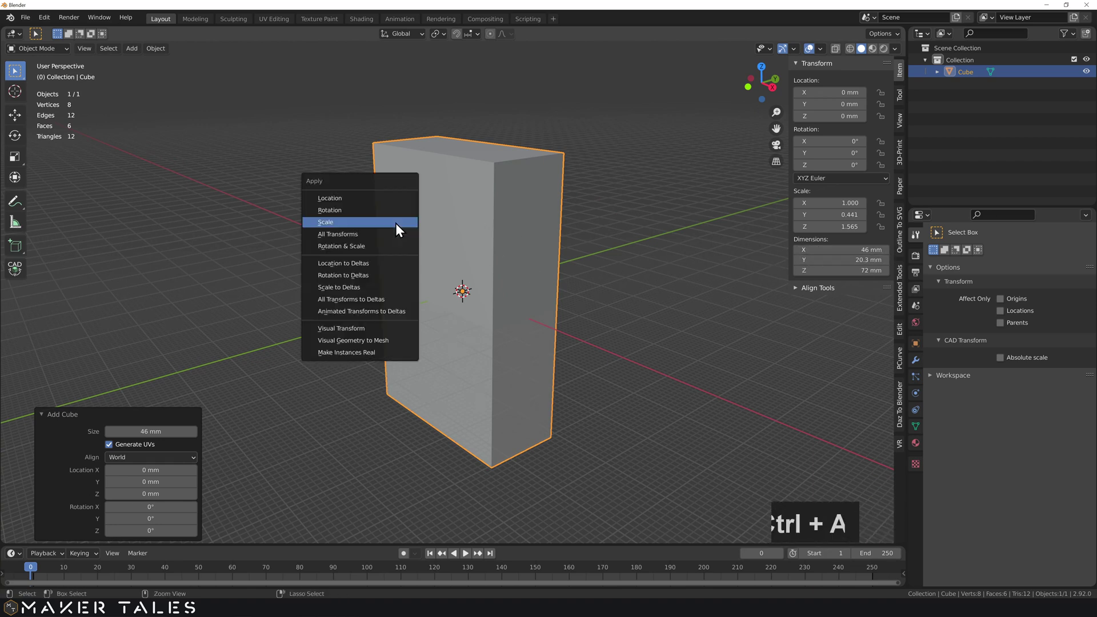
{"action": "left_click", "coordinate": [365, 221]}
{"action": "left_click", "coordinate": [650, 252]}
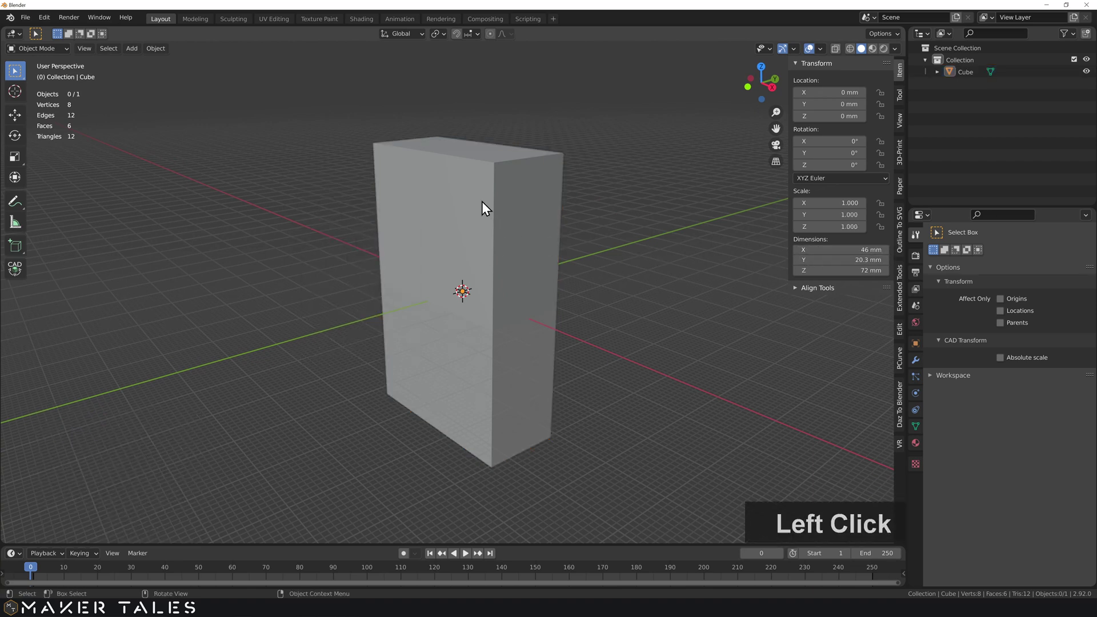
{"action": "left_click", "coordinate": [506, 231]}
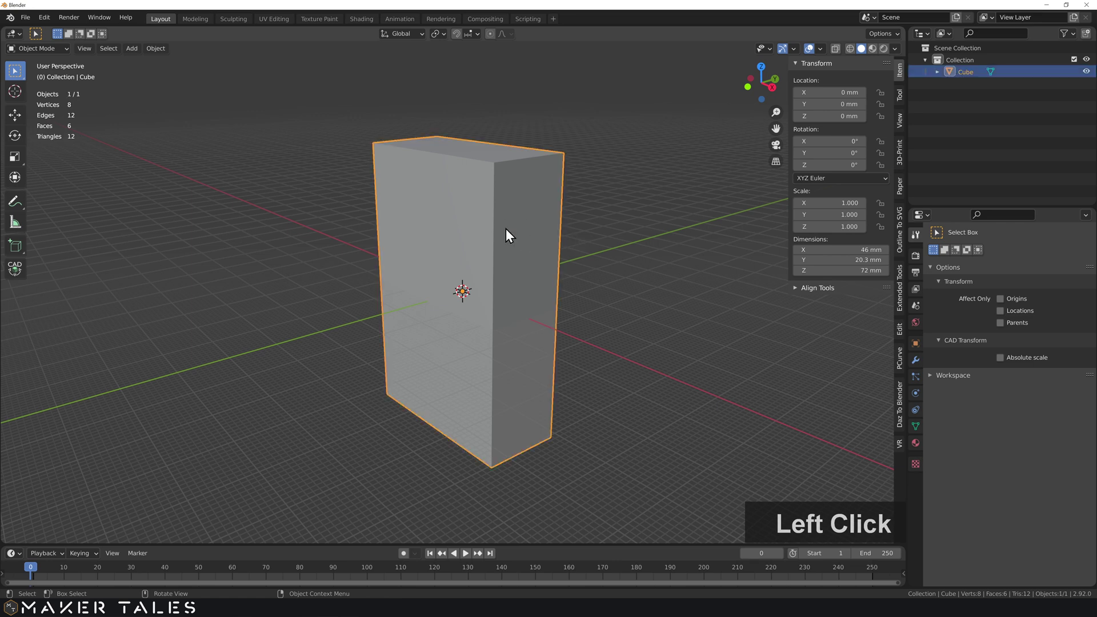
{"action": "key", "text": "shift+d"}
{"action": "right_click", "coordinate": [517, 215]}
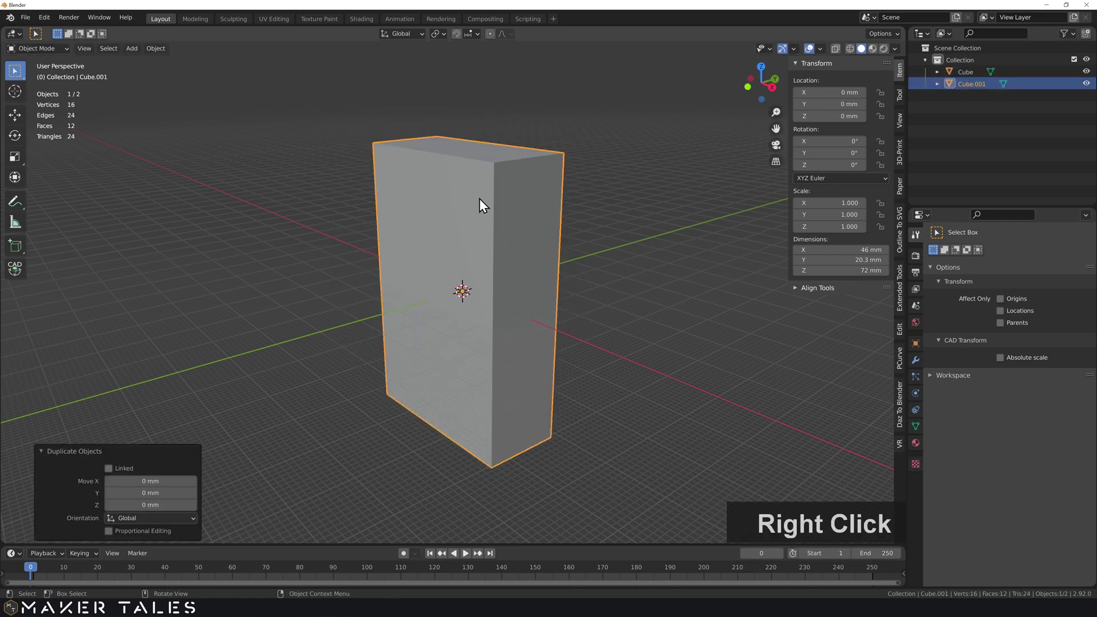
Push every face except the top outward 3 mm with even thickness, leaving the top open
{"action": "key", "text": "Tab"}
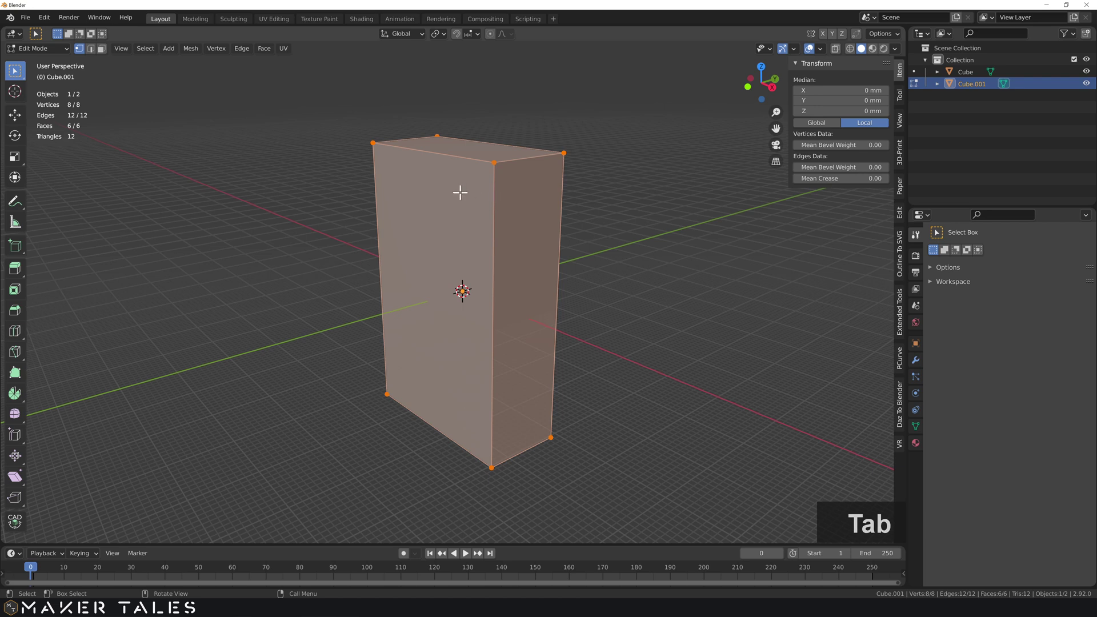
{"action": "left_click", "coordinate": [470, 216]}
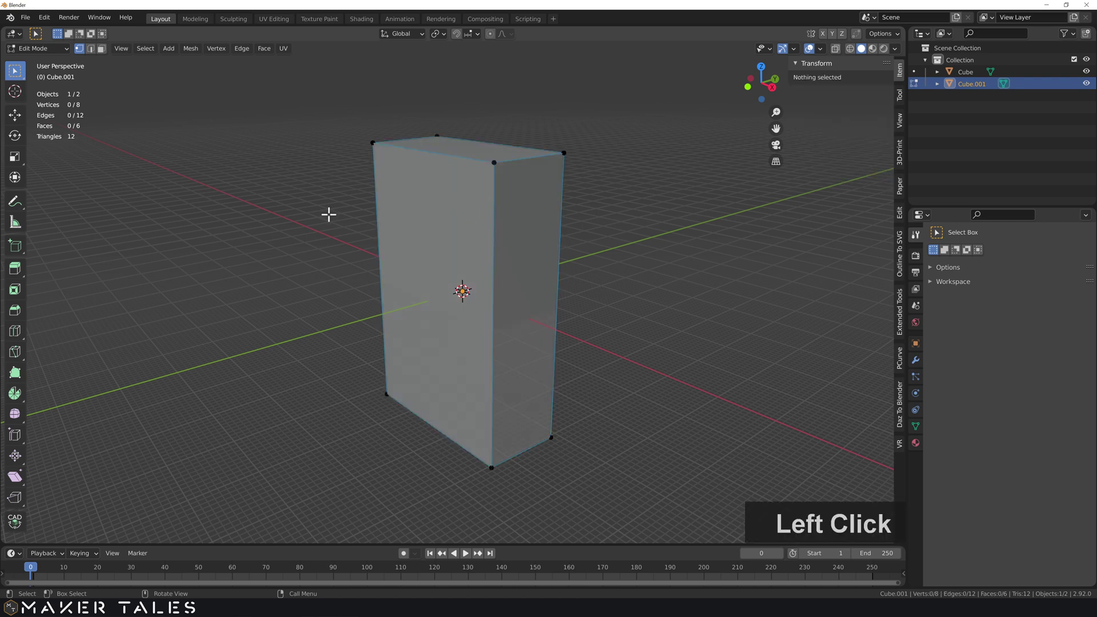
{"action": "key", "text": "3"}
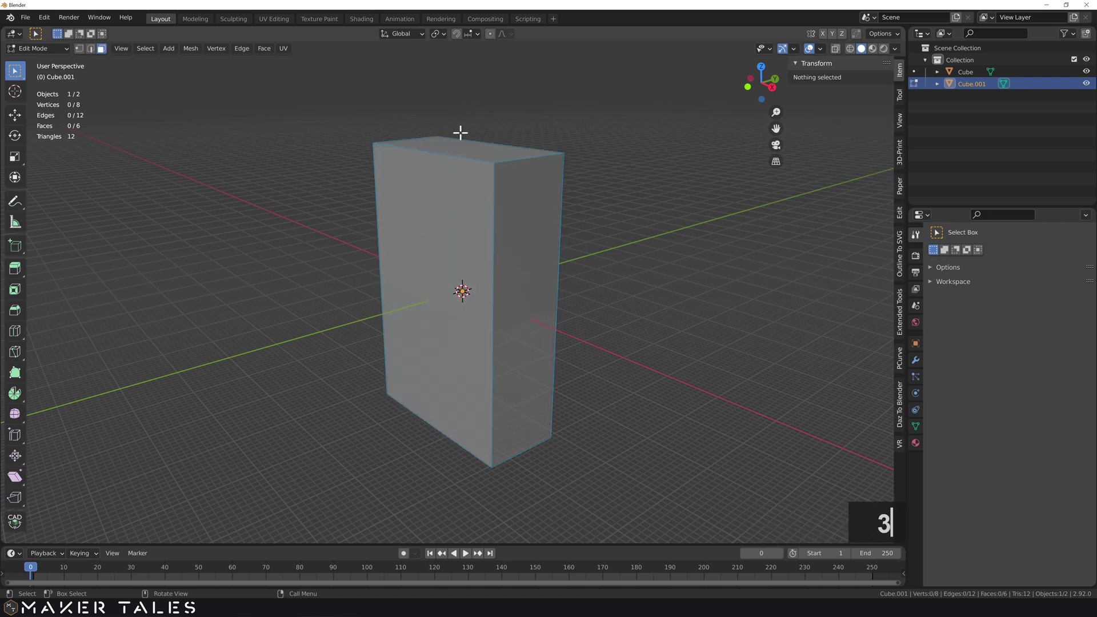
{"action": "left_click", "coordinate": [458, 146]}
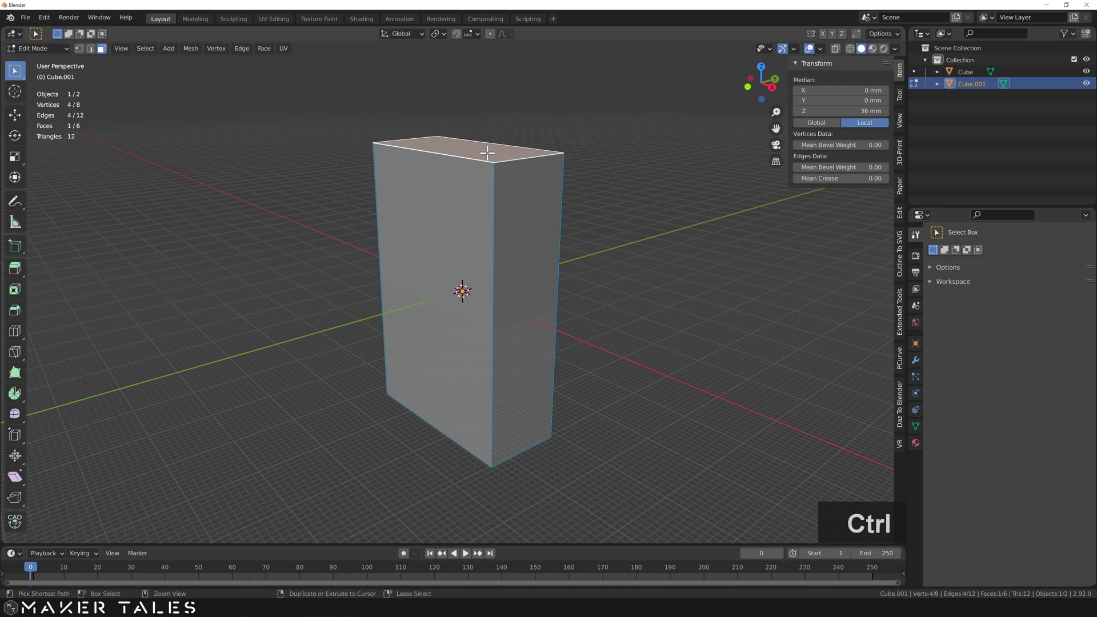
{"action": "key", "text": "ctrl+i"}
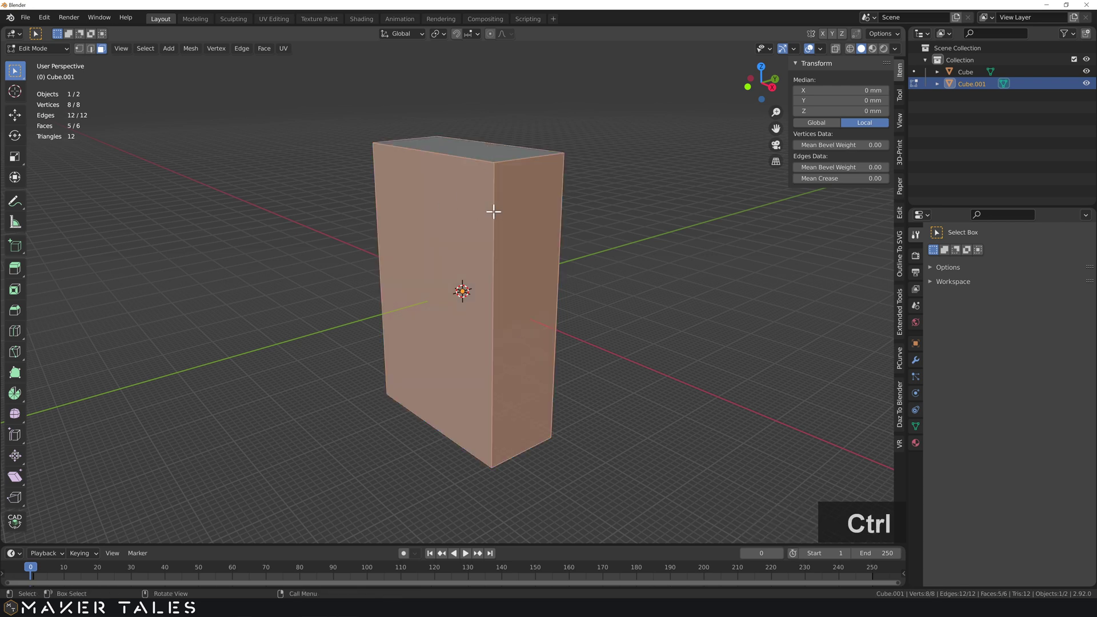
{"action": "key", "text": "alt+s"}
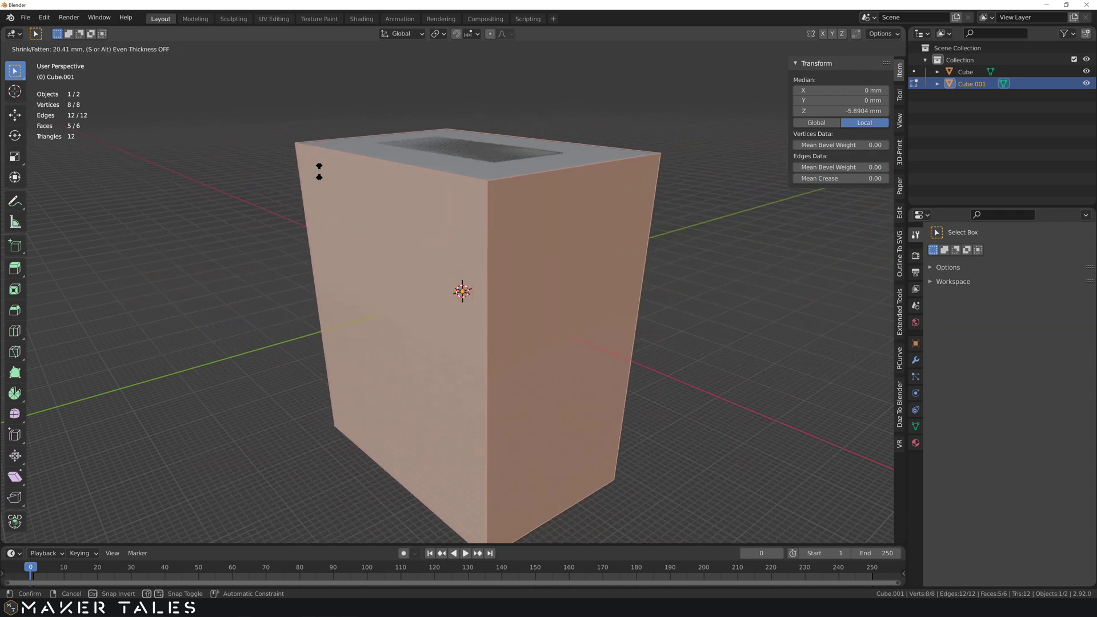
{"action": "key", "text": "s"}
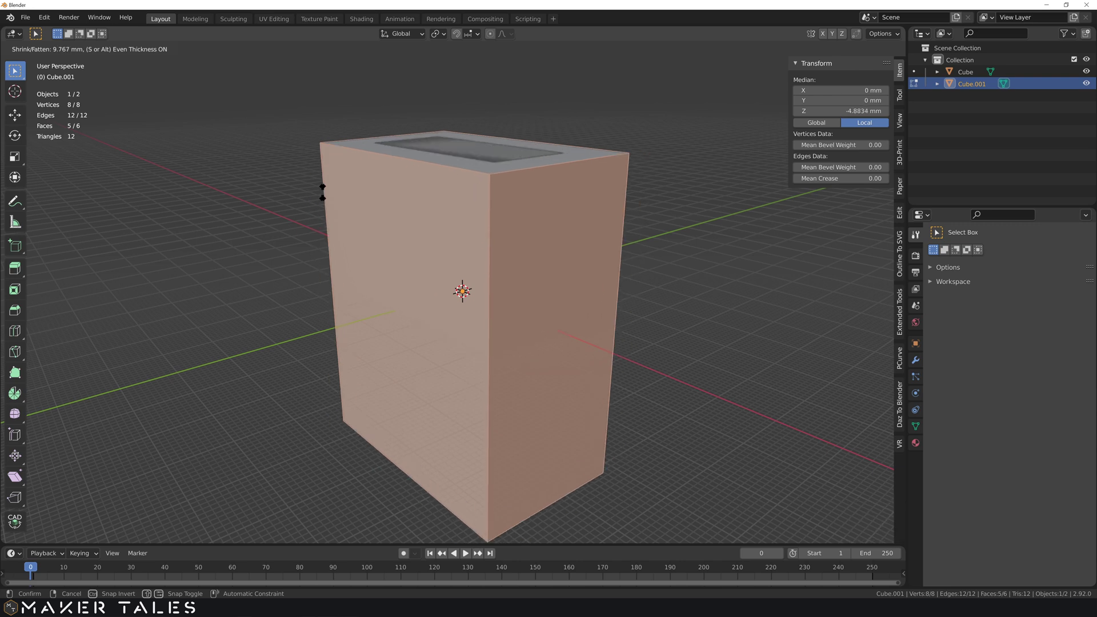
{"action": "key", "text": "3"}
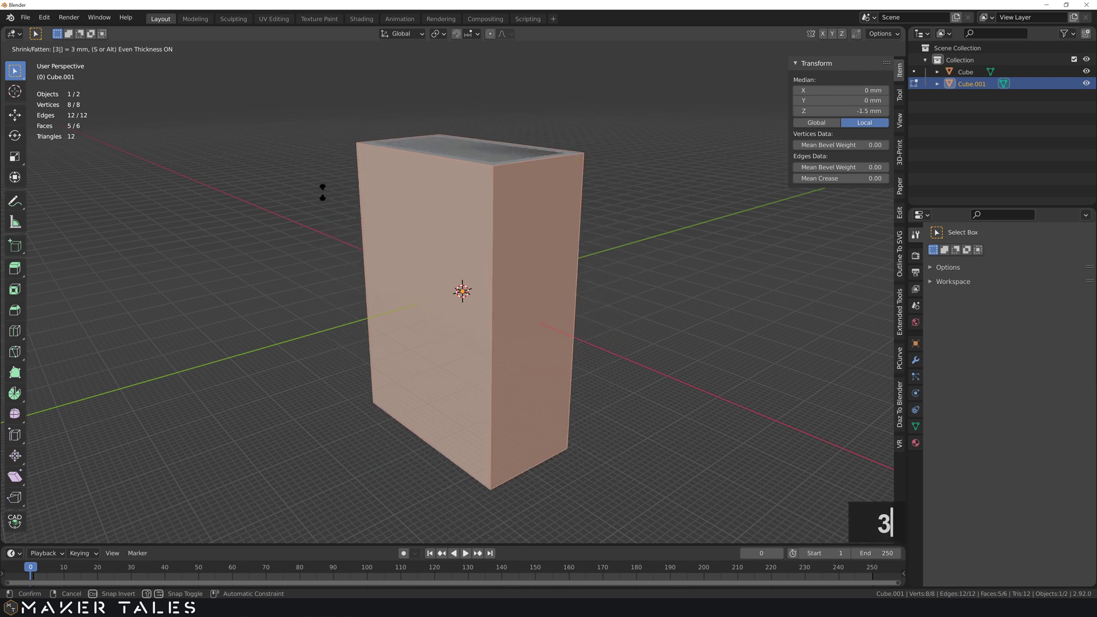
{"action": "key", "text": "Return"}
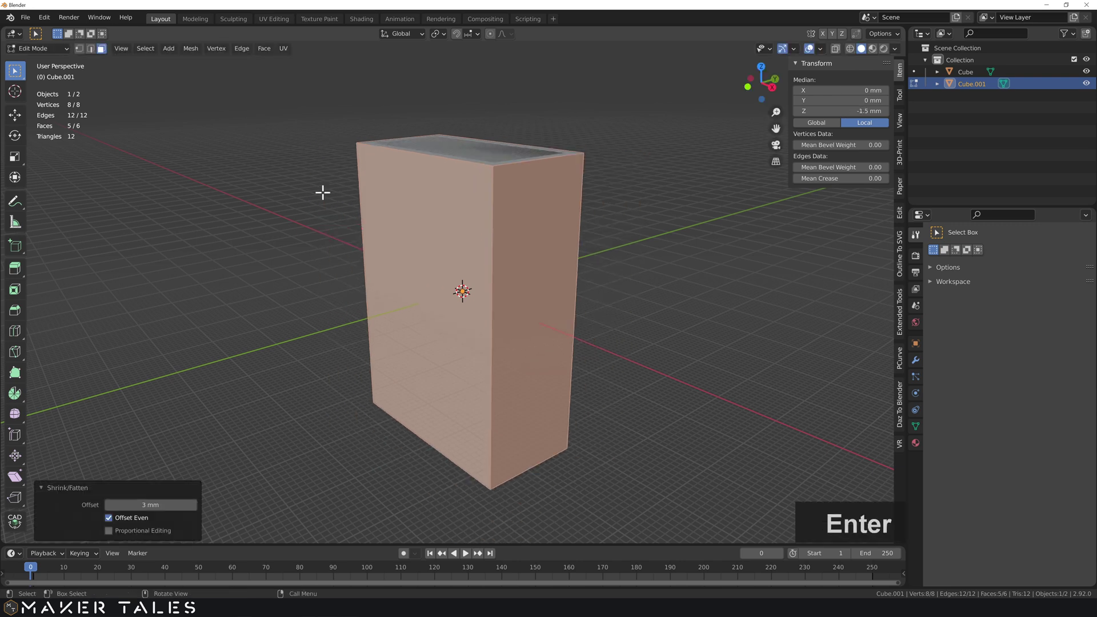
{"action": "mouse_move", "coordinate": [375, 223]}
{"action": "middle_mouse_down"}
{"action": "mouse_move", "coordinate": [338, 260]}
{"action": "mouse_move", "coordinate": [375, 235]}
{"action": "middle_mouse_up"}
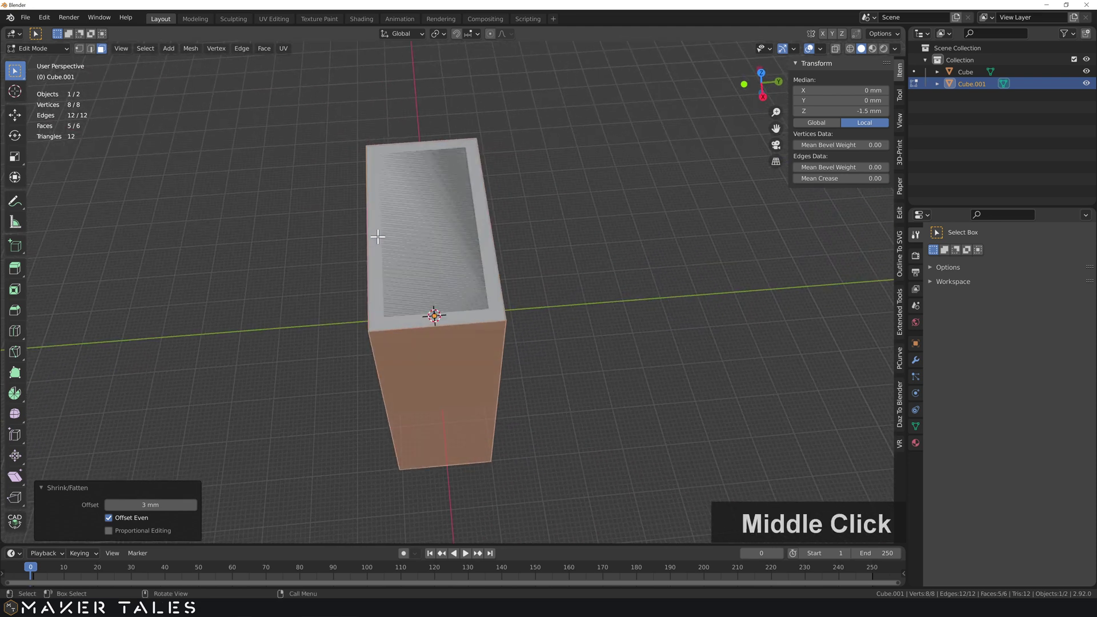
{"action": "key", "text": "Tab"}
Subtract the inner block from the outer box with a Bool Tool difference
{"action": "left_click", "coordinate": [511, 217]}
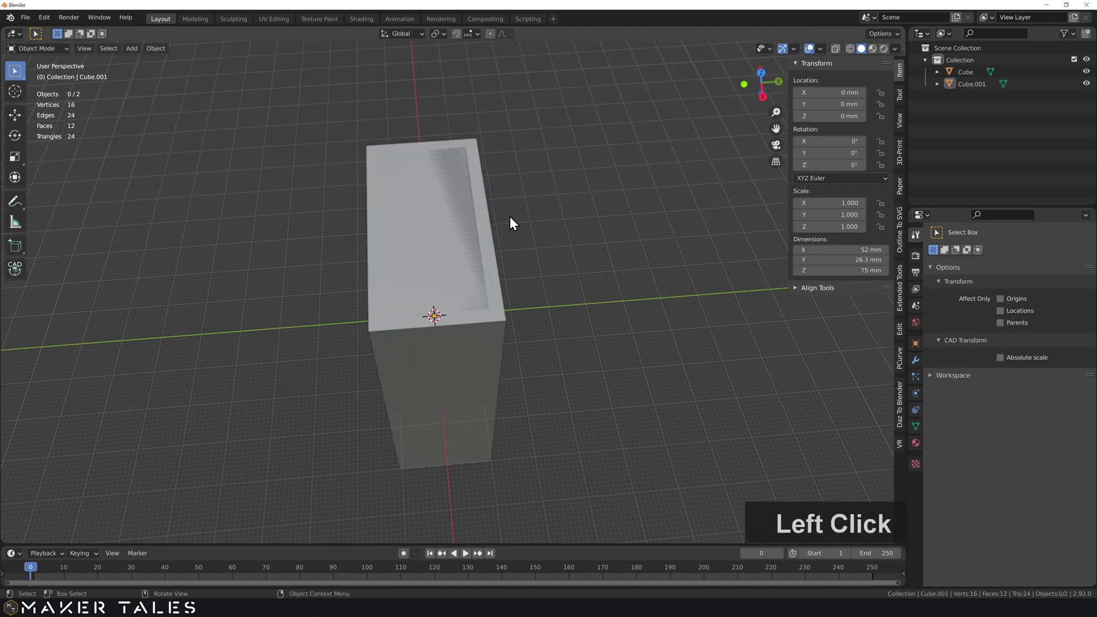
{"action": "left_click", "coordinate": [449, 226]}
{"action": "left_click", "coordinate": [449, 229]}
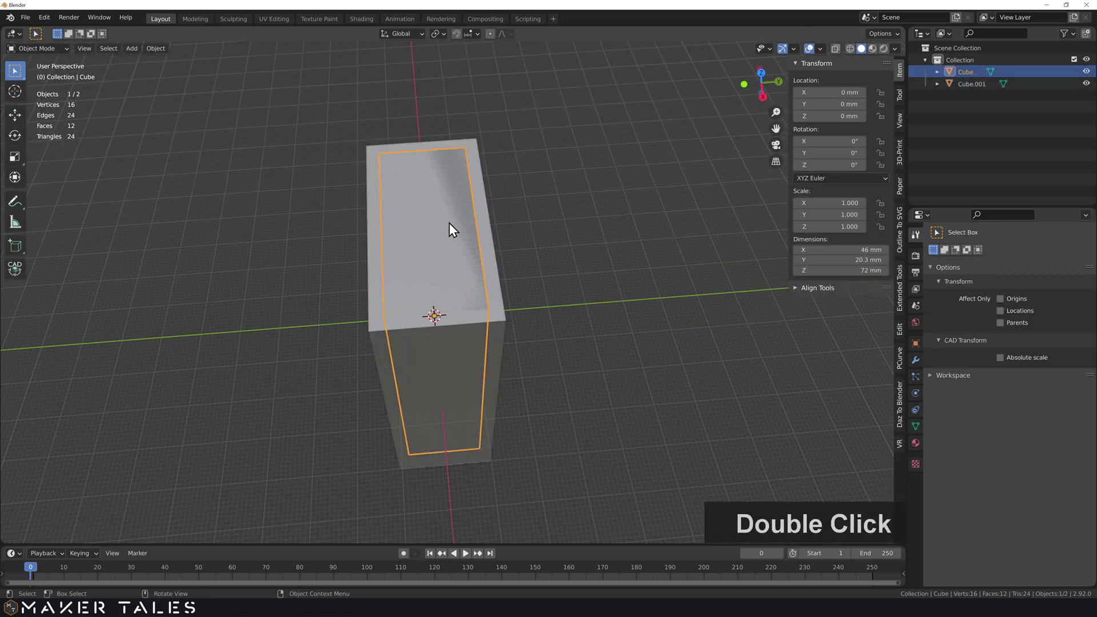
{"action": "left_click", "coordinate": [485, 224], "text": "shift"}
{"action": "key", "text": "ctrl+KP_Subtract"}
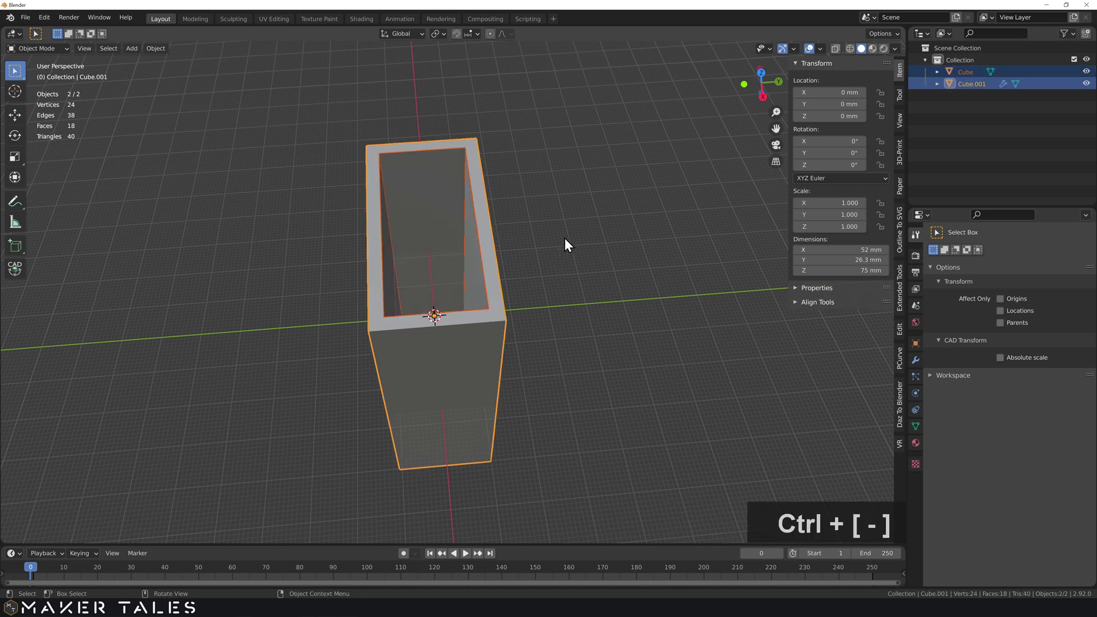
Enter Edit Mode on the hollow box with nothing selected
{"action": "left_click", "coordinate": [565, 237]}
{"action": "middle_click_drag", "start_coordinate": [532, 258], "coordinate": [583, 218]}
{"action": "left_click", "coordinate": [505, 242]}
{"action": "key", "text": "Tab"}
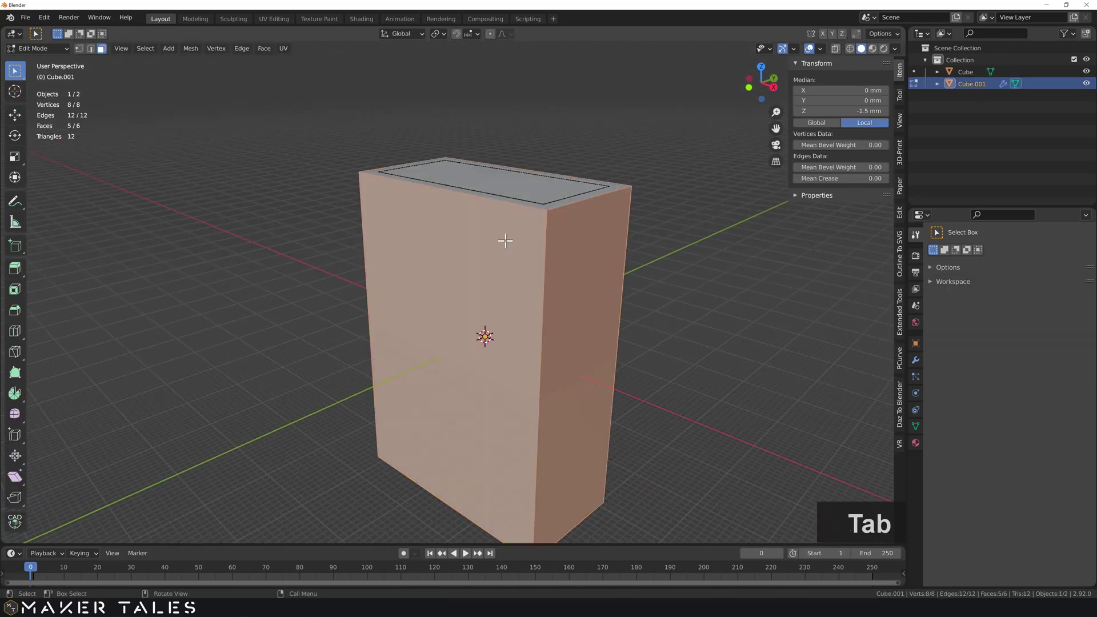
{"action": "left_click", "coordinate": [660, 301]}
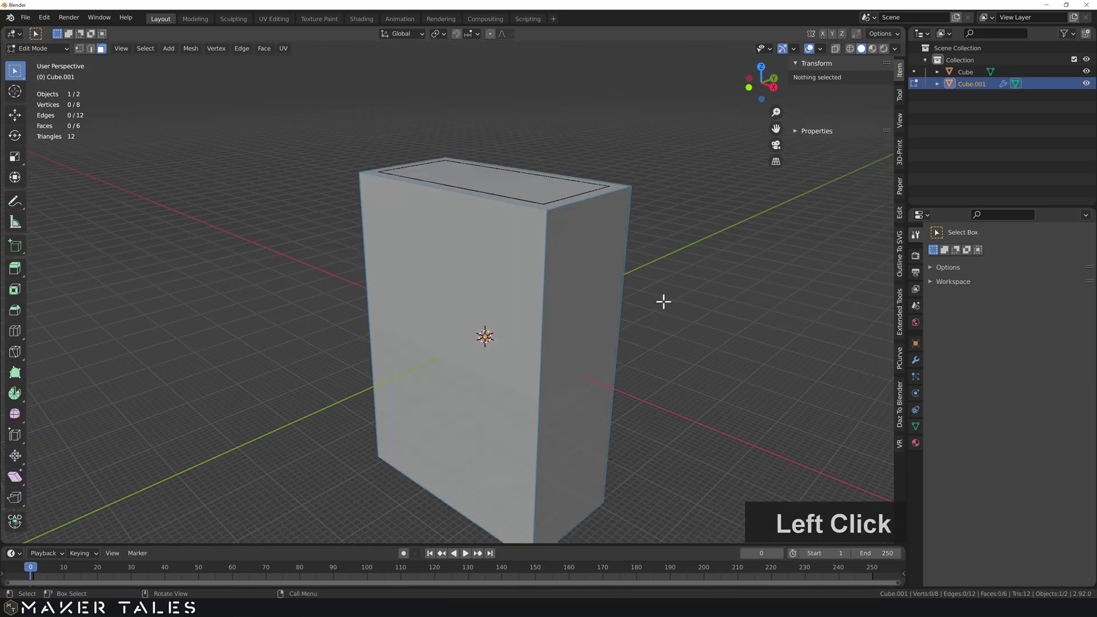
{"action": "key", "text": "ctrl+r"}
Add an edge loop at the box's top and lower it 3 mm
{"action": "left_click", "coordinate": [506, 309]}
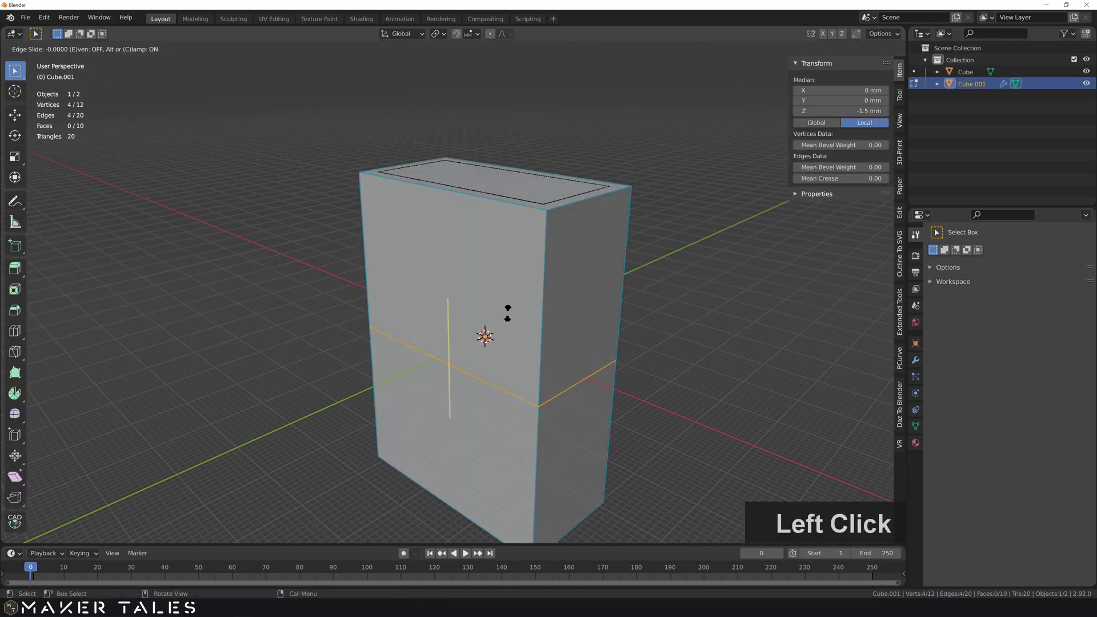
{"action": "left_click", "coordinate": [508, 96]}
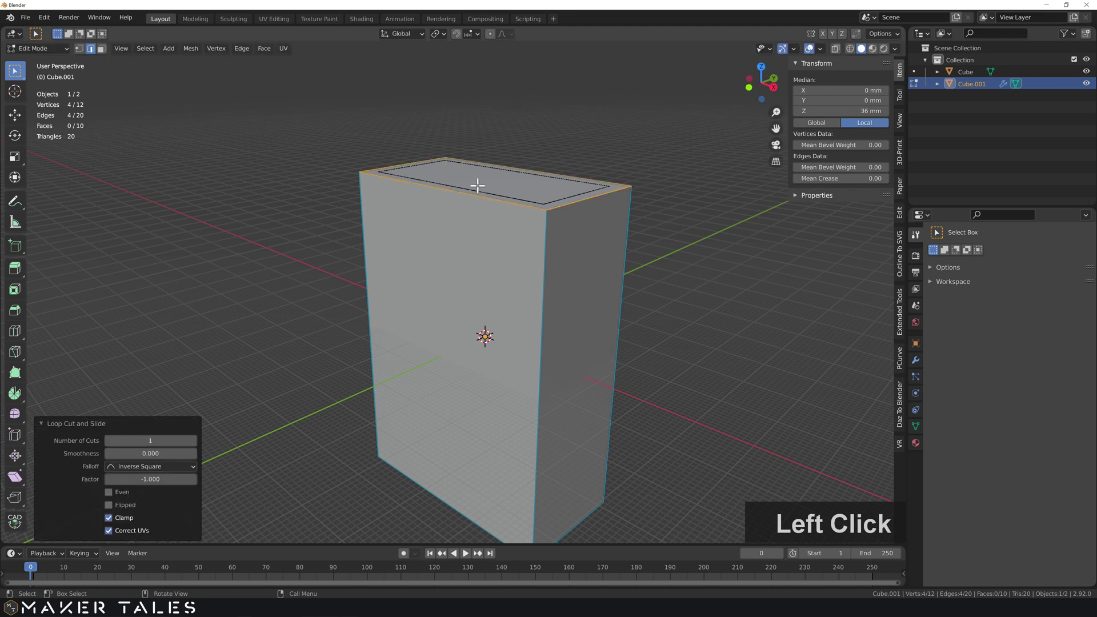
{"action": "key", "text": "g"}
{"action": "key", "text": "z"}
{"action": "key", "text": "minus"}
{"action": "key", "text": "3"}
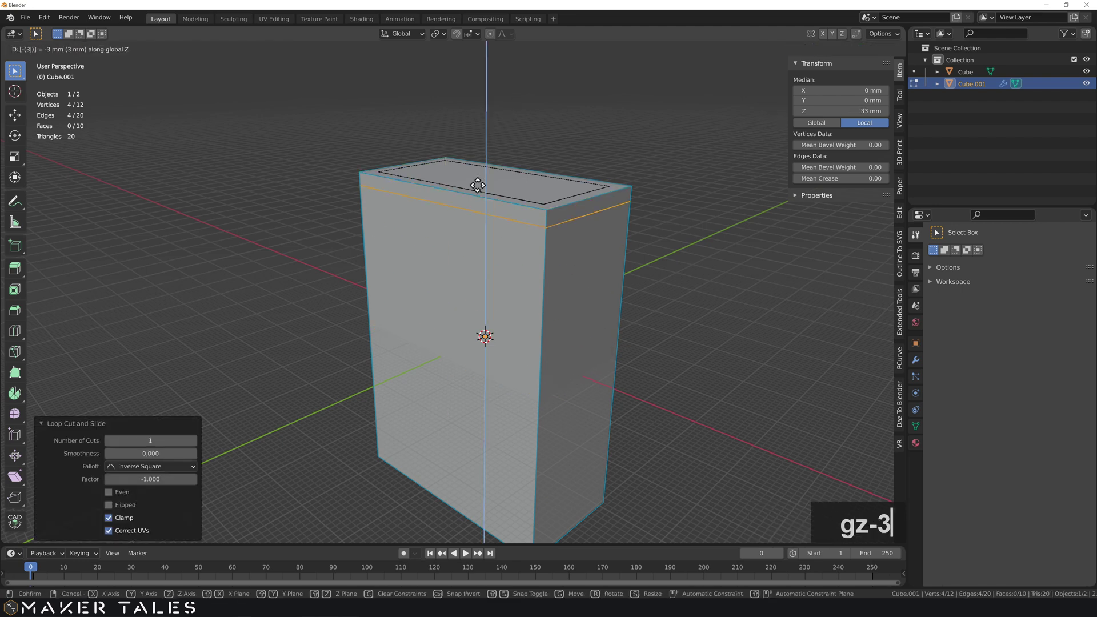
{"action": "key", "text": "Return"}
Extrude the front top strip face outward 9 mm, then another 3 mm
{"action": "key", "text": "3"}
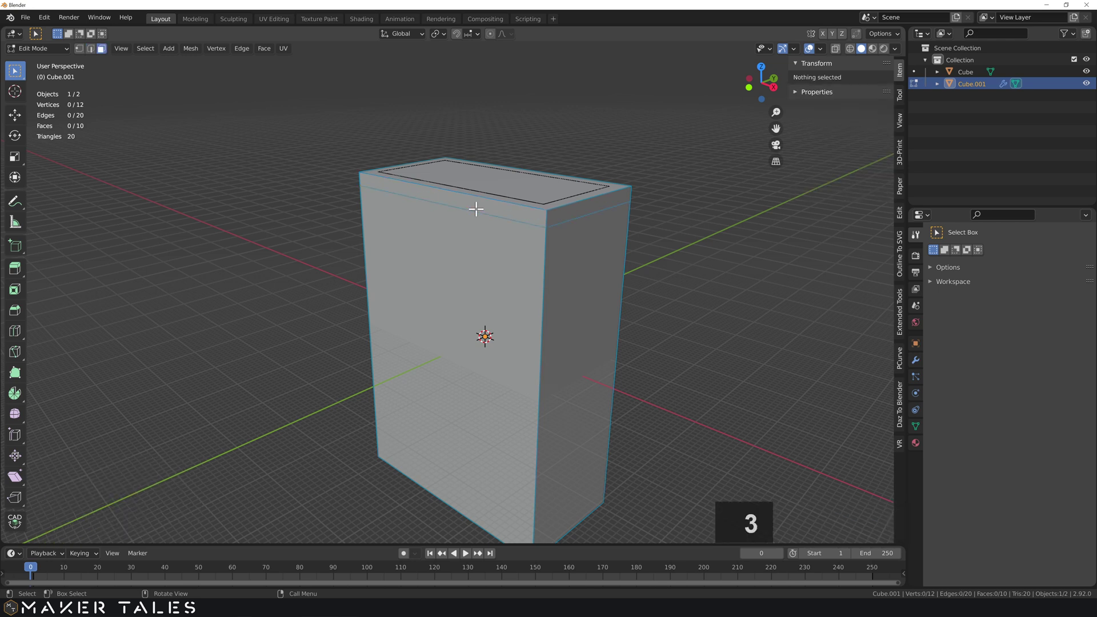
{"action": "left_click", "coordinate": [476, 209]}
{"action": "key", "text": "e"}
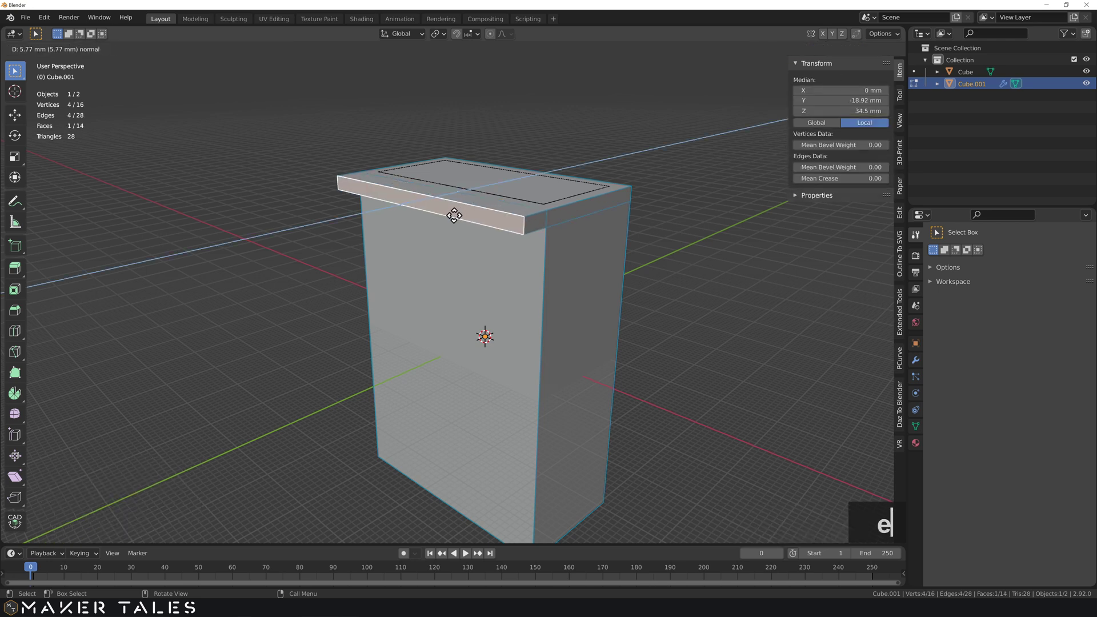
{"action": "type", "text": "8.8"}
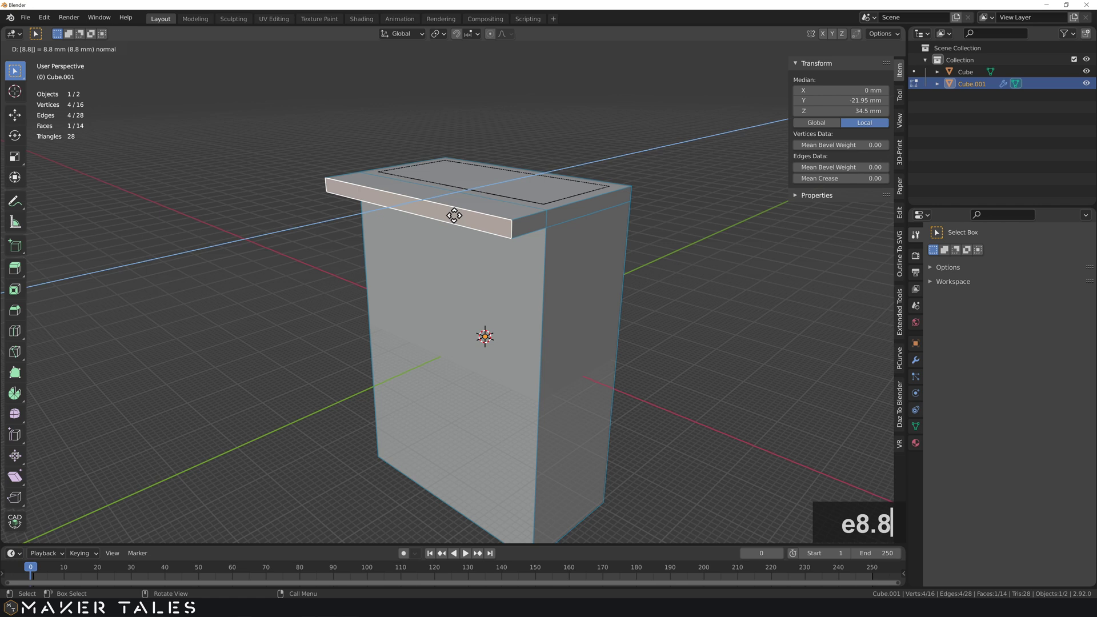
{"action": "key", "text": "BackSpace"}
{"action": "key", "text": "BackSpace"}
{"action": "key", "text": "BackSpace"}
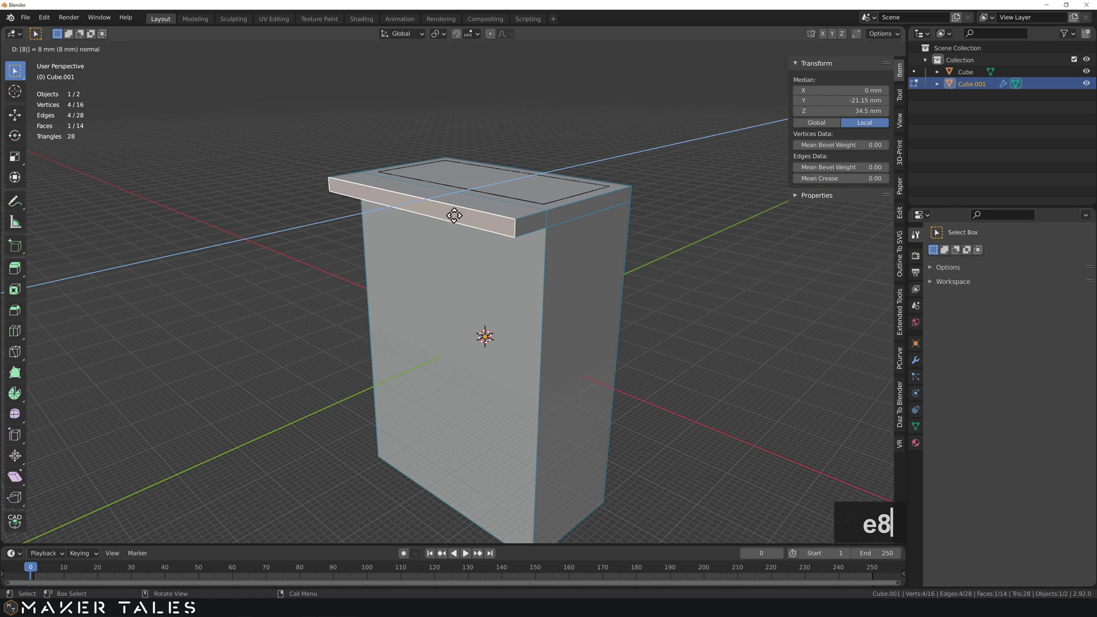
{"action": "type", "text": "9"}
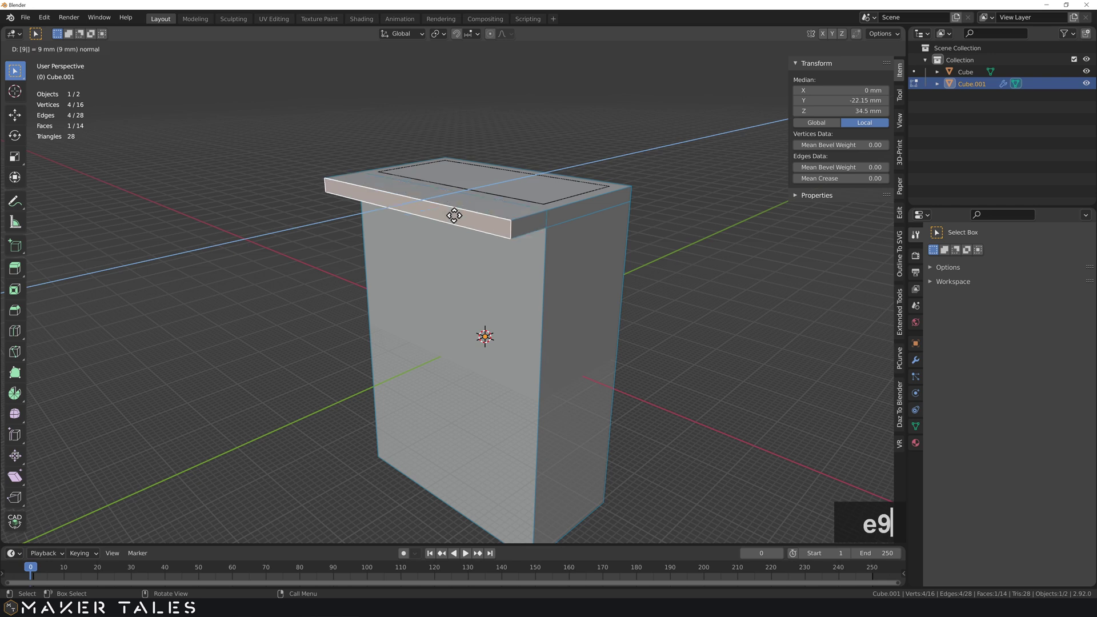
{"action": "key", "text": "Return"}
{"action": "type", "text": "e"}
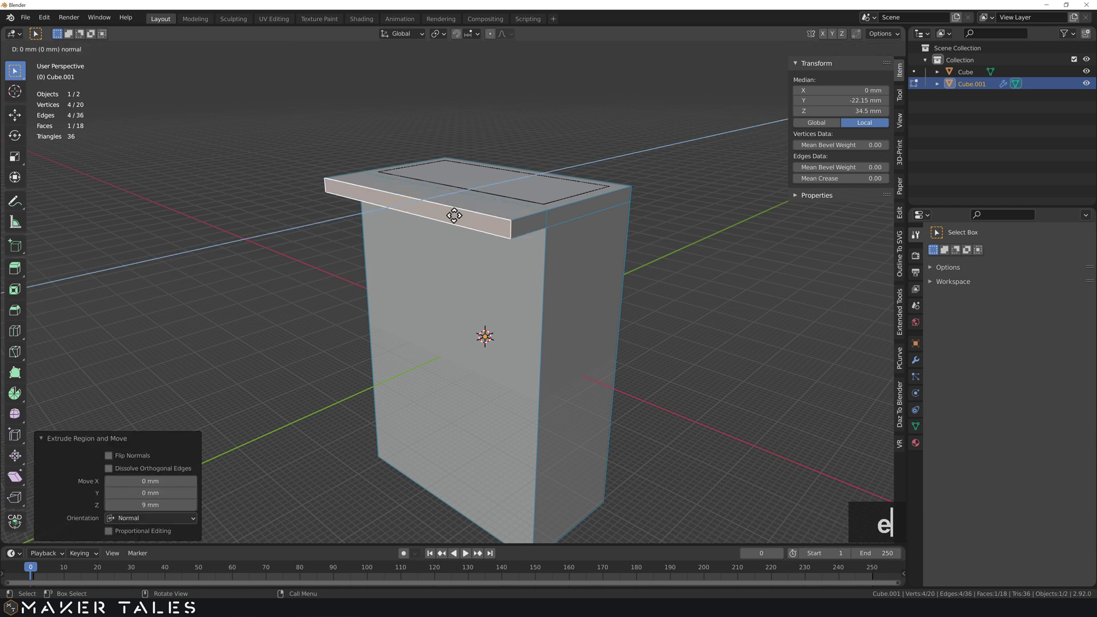
{"action": "type", "text": "3"}
{"action": "key", "text": "Return"}
Extrude the arm's tip face 7 mm downward into a hook lip
{"action": "middle_click_drag", "start_coordinate": [454, 215], "coordinate": [476, 226]}
{"action": "left_click", "coordinate": [475, 241]}
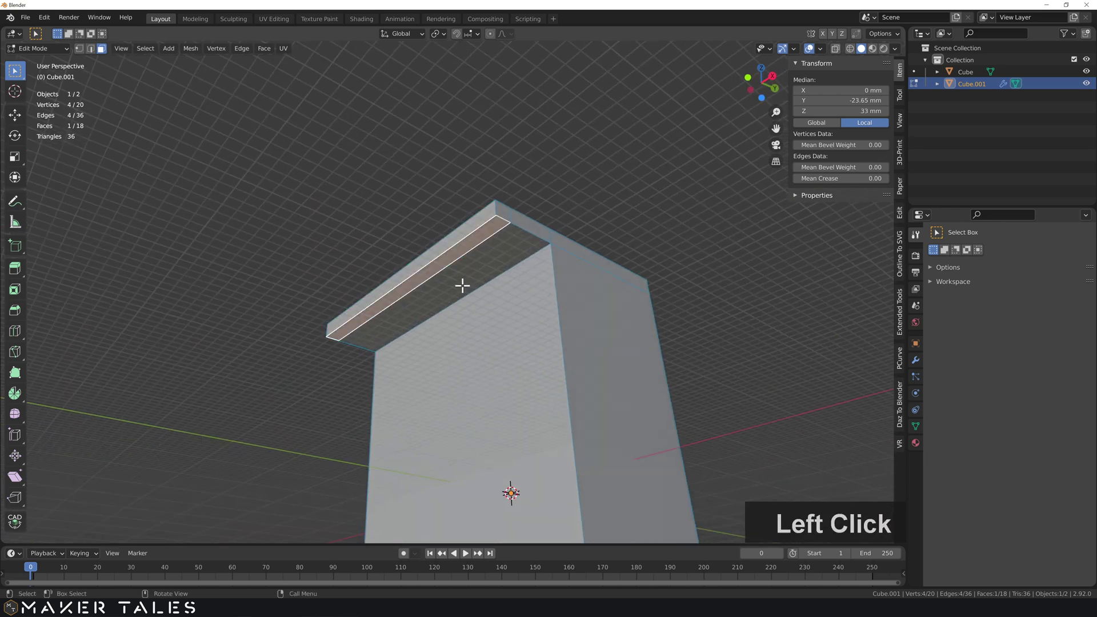
{"action": "type", "text": "e7"}
{"action": "key", "text": "Return"}
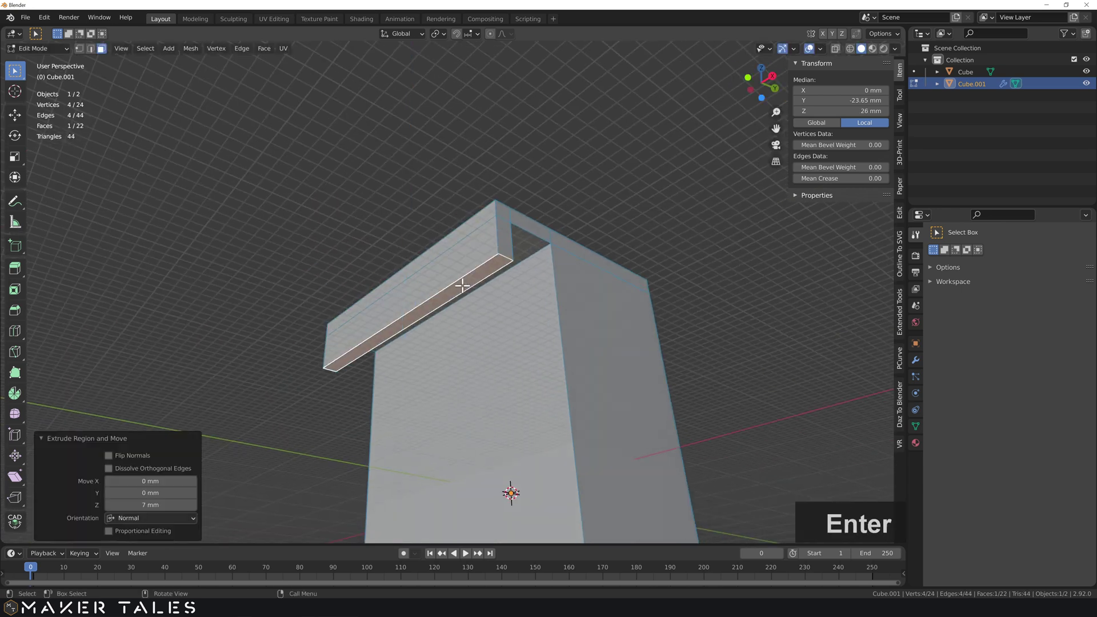
{"action": "middle_click_drag", "start_coordinate": [465, 126], "coordinate": [475, 218]}
{"action": "middle_click_drag", "start_coordinate": [508, 264], "coordinate": [495, 230]}
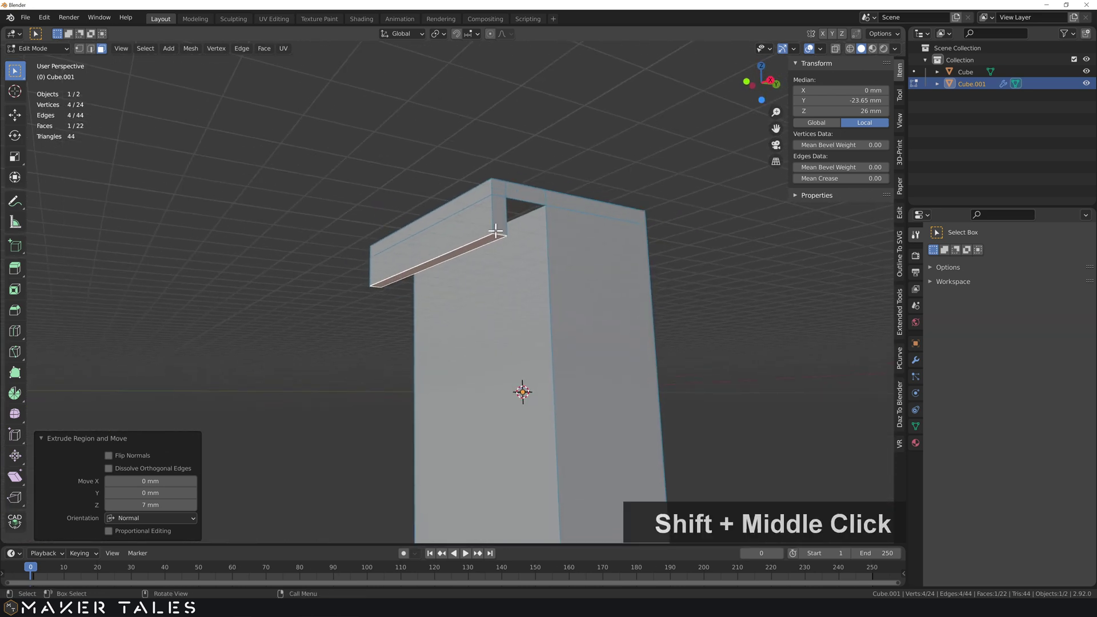
Bevel the inner edge under the overhang
{"action": "key", "text": "2"}
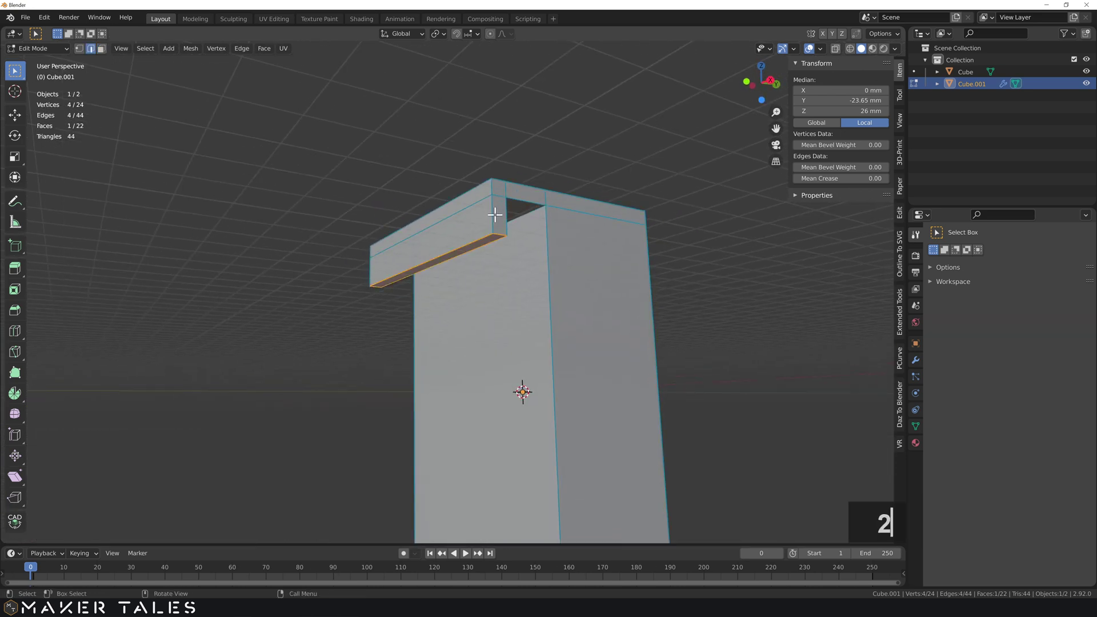
{"action": "left_click", "coordinate": [495, 218]}
{"action": "middle_click_drag", "start_coordinate": [496, 218], "coordinate": [556, 238]}
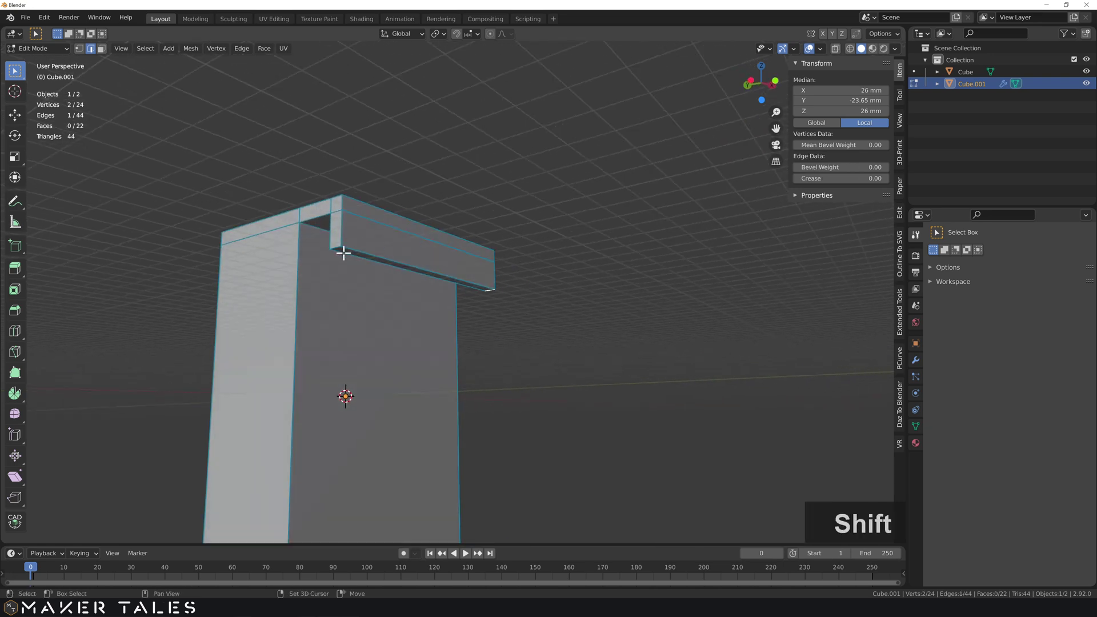
{"action": "middle_click_drag", "start_coordinate": [394, 320], "coordinate": [399, 291]}
{"action": "key", "text": "ctrl+b"}
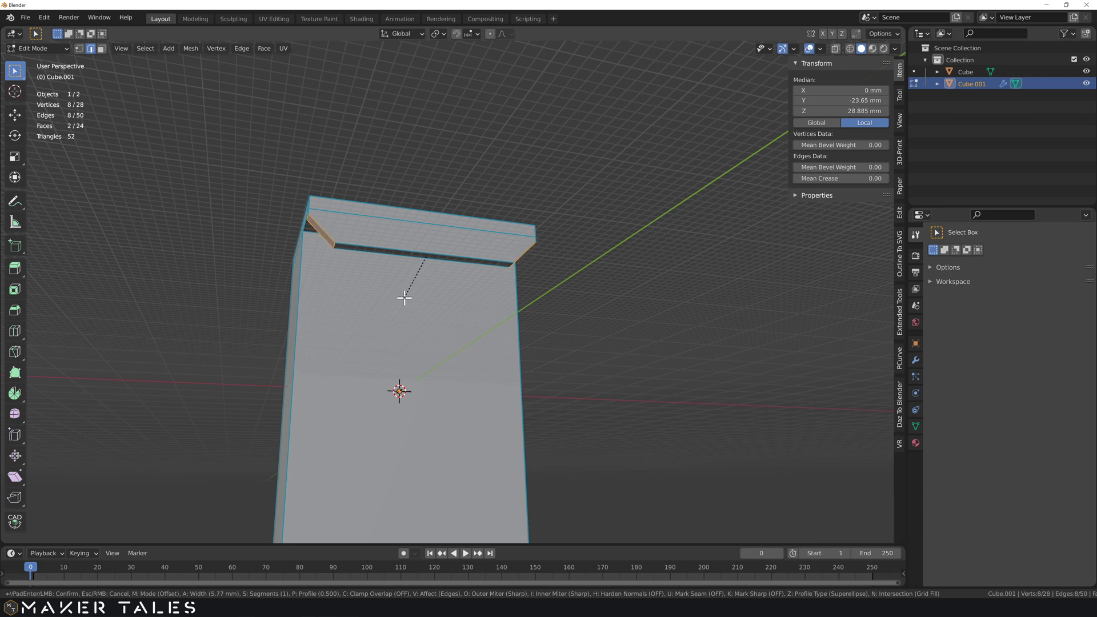
{"action": "left_click", "coordinate": [404, 297]}
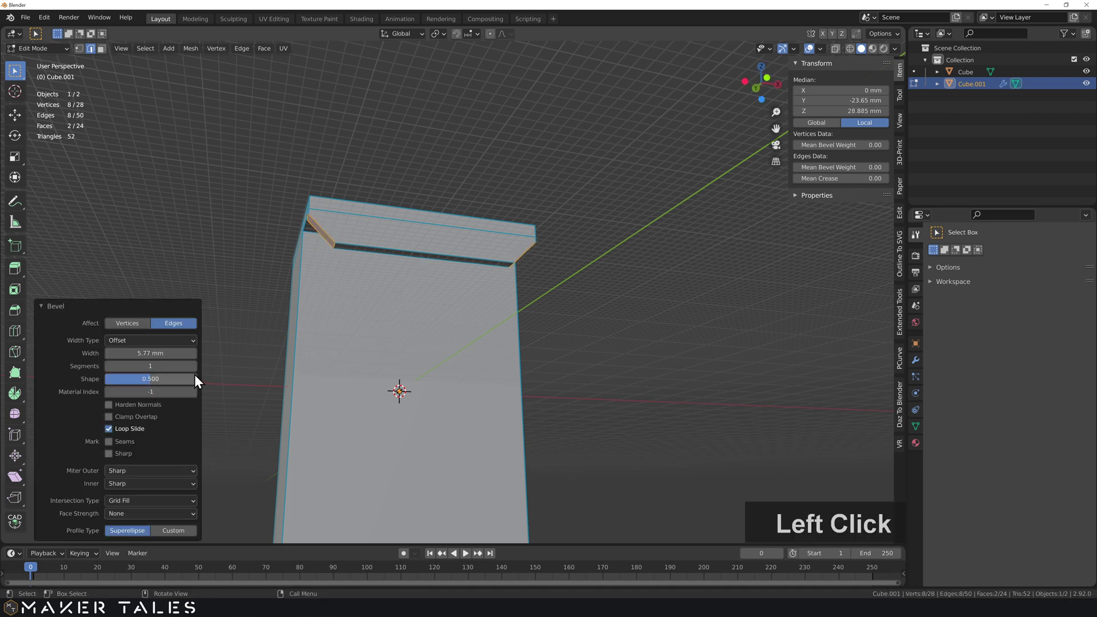
Set the bevel width to 7 mm with Clamp Overlap enabled
{"action": "left_click", "coordinate": [108, 417]}
{"action": "left_click_drag", "start_coordinate": [132, 354], "coordinate": [132, 358]}
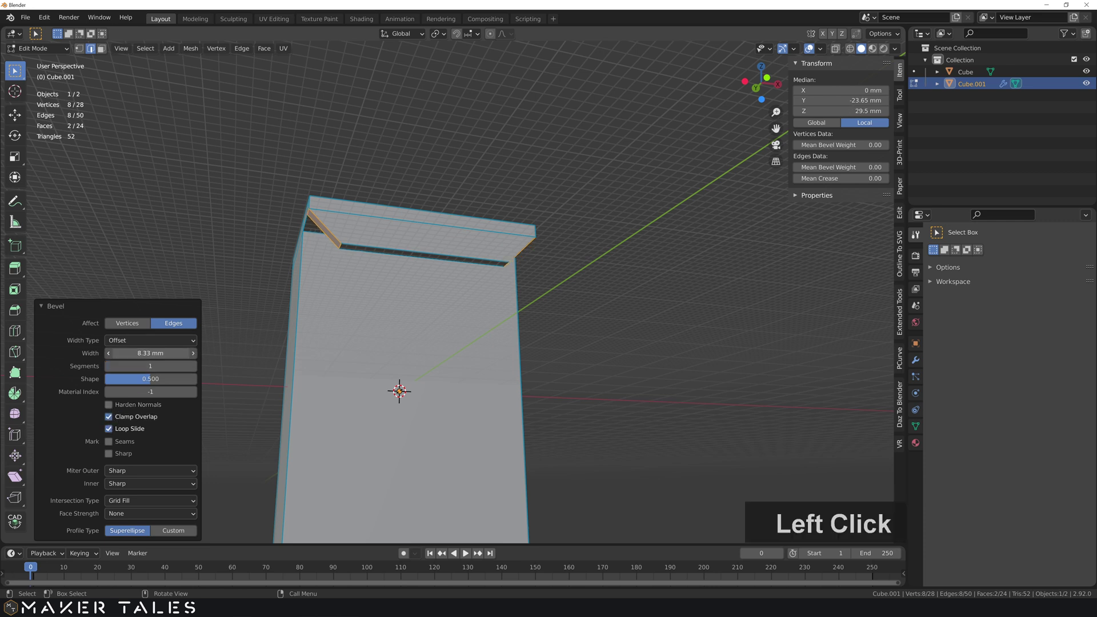
{"action": "left_click", "coordinate": [132, 358]}
{"action": "type", "text": "7"}
{"action": "key", "text": "Return"}
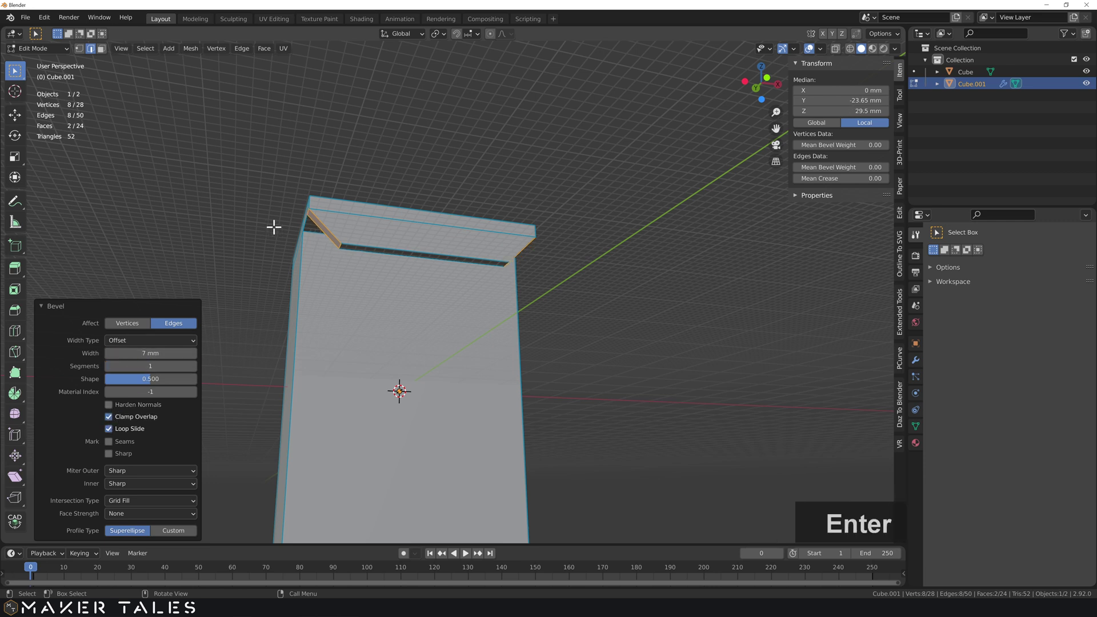
{"action": "left_click", "coordinate": [573, 248]}
{"action": "middle_click_drag", "start_coordinate": [573, 247], "coordinate": [507, 192]}
{"action": "scroll", "coordinate": [575, 240], "scroll_direction": "up", "scroll_amount": 3}
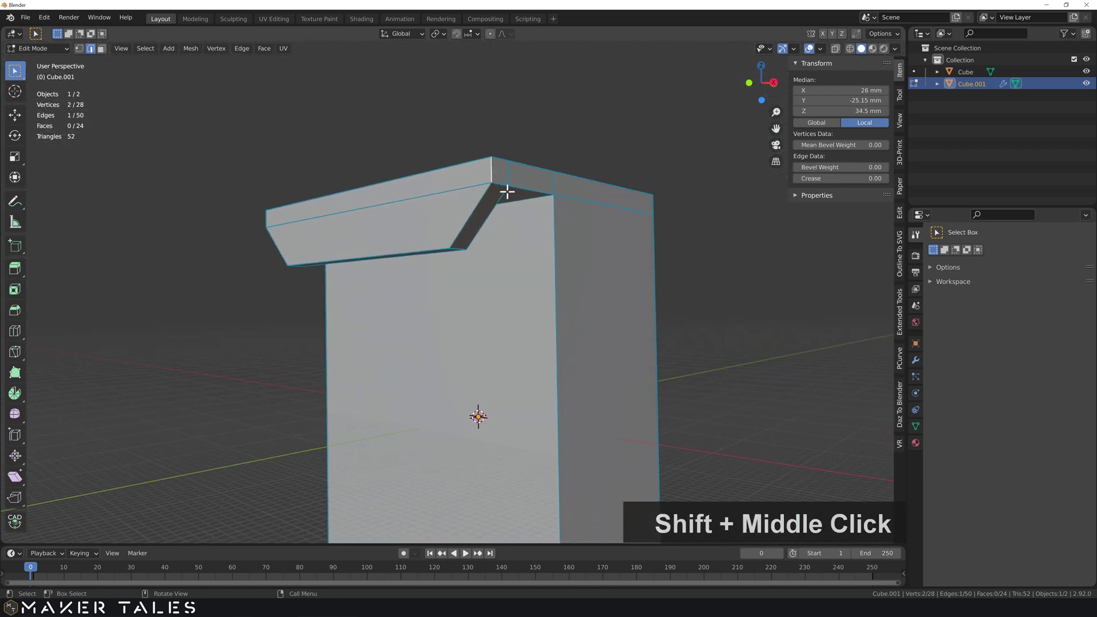
Merge the whole mesh's vertices by distance, removing 4 duplicates
{"action": "key", "text": "ctrl+a"}
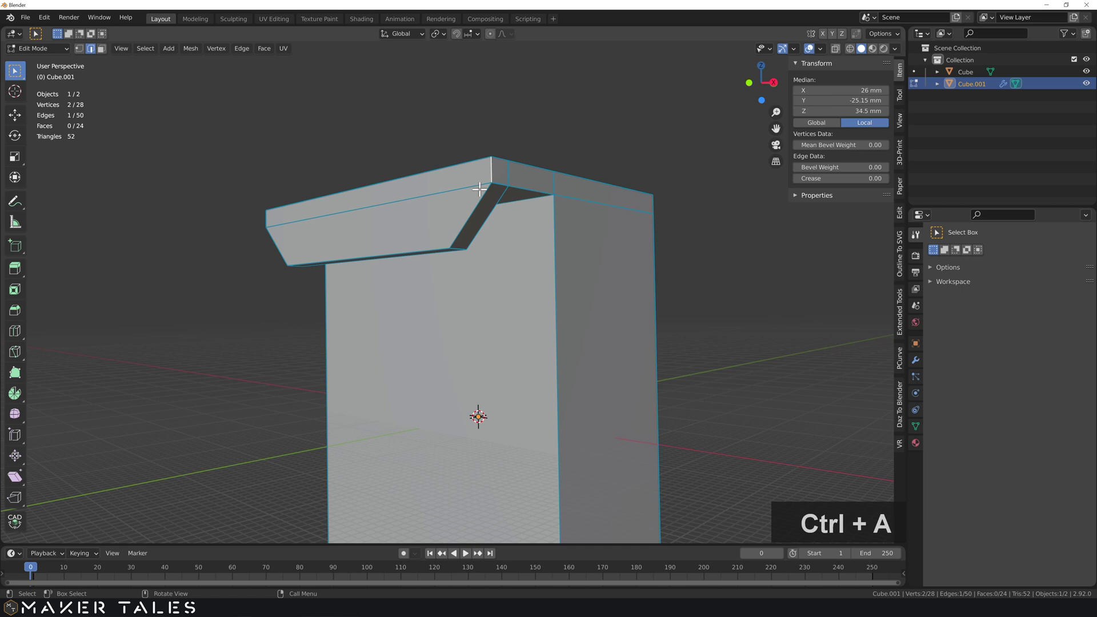
{"action": "key", "text": "a"}
{"action": "key", "text": "m"}
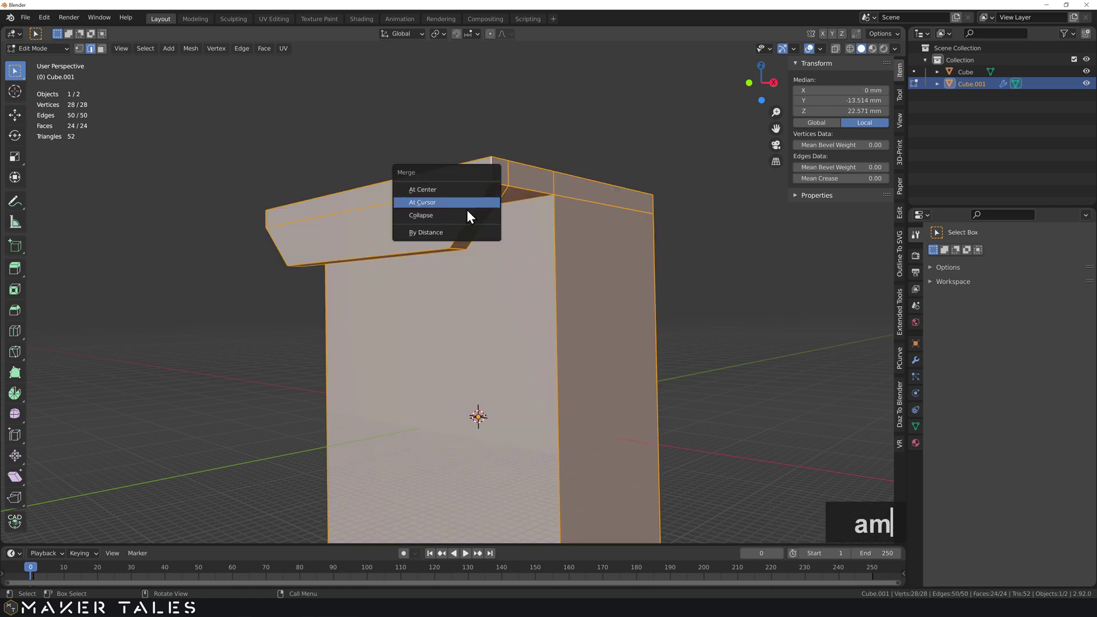
{"action": "left_click", "coordinate": [464, 231]}
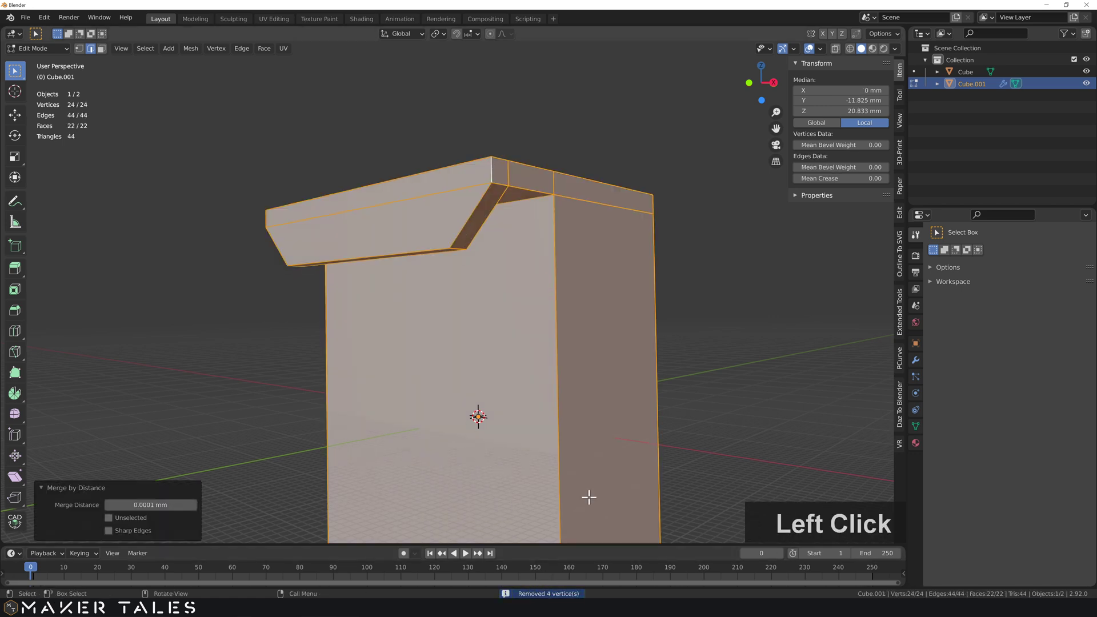
{"action": "left_click", "coordinate": [766, 441]}
{"action": "middle_click_drag", "start_coordinate": [661, 262], "coordinate": [605, 320]}
Edit the inner Cube's mesh in X-ray view
{"action": "key", "text": "Tab"}
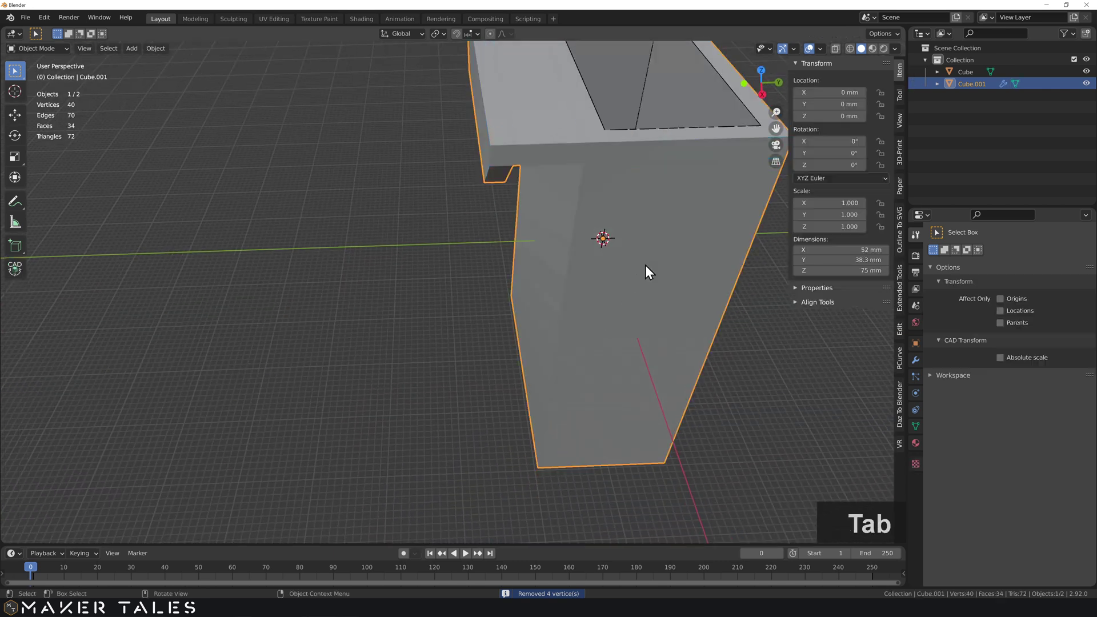
{"action": "scroll", "coordinate": [648, 268], "scroll_direction": "down", "scroll_amount": 1}
{"action": "scroll", "coordinate": [646, 261], "scroll_direction": "down", "scroll_amount": 2}
{"action": "middle_click_drag", "start_coordinate": [646, 262], "coordinate": [454, 299], "text": "shift"}
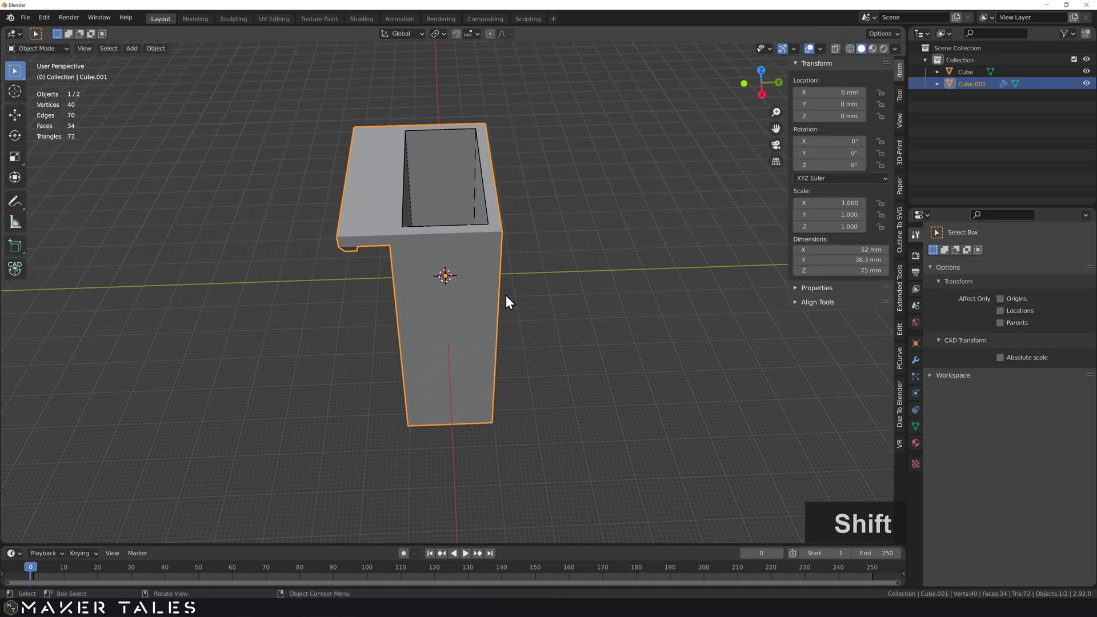
{"action": "middle_click_drag", "start_coordinate": [430, 368], "coordinate": [482, 361]}
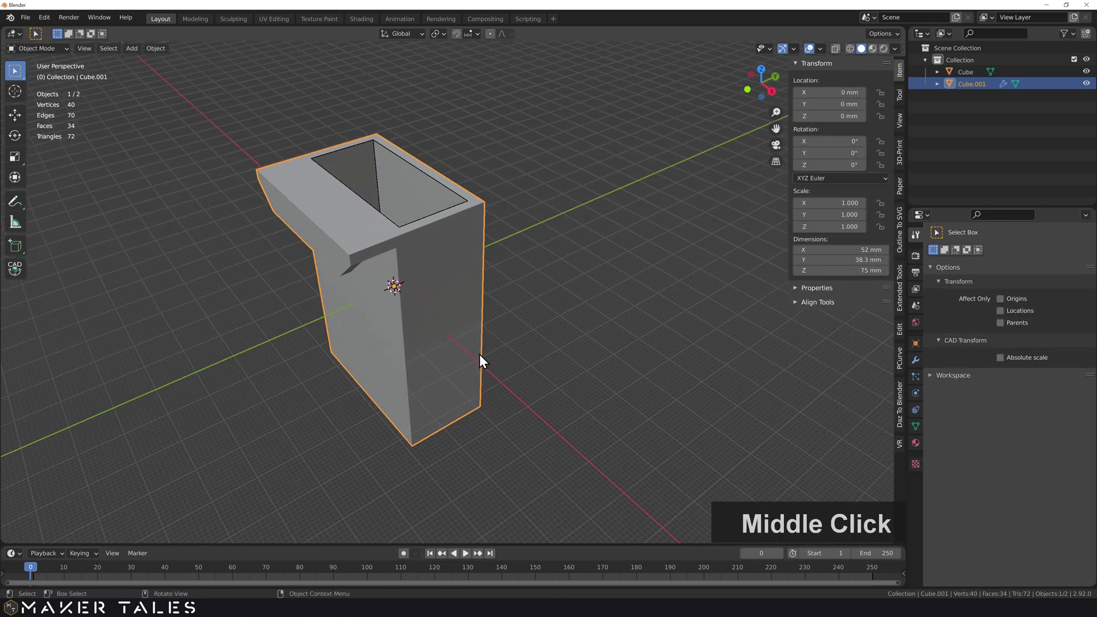
{"action": "left_click", "coordinate": [406, 165]}
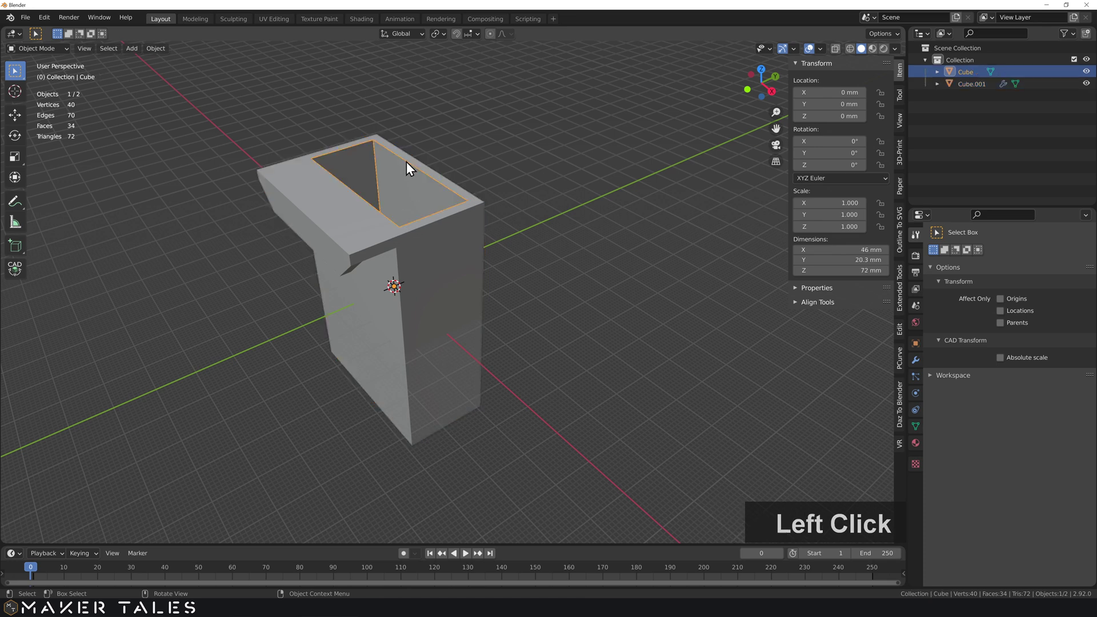
{"action": "key", "text": "Tab"}
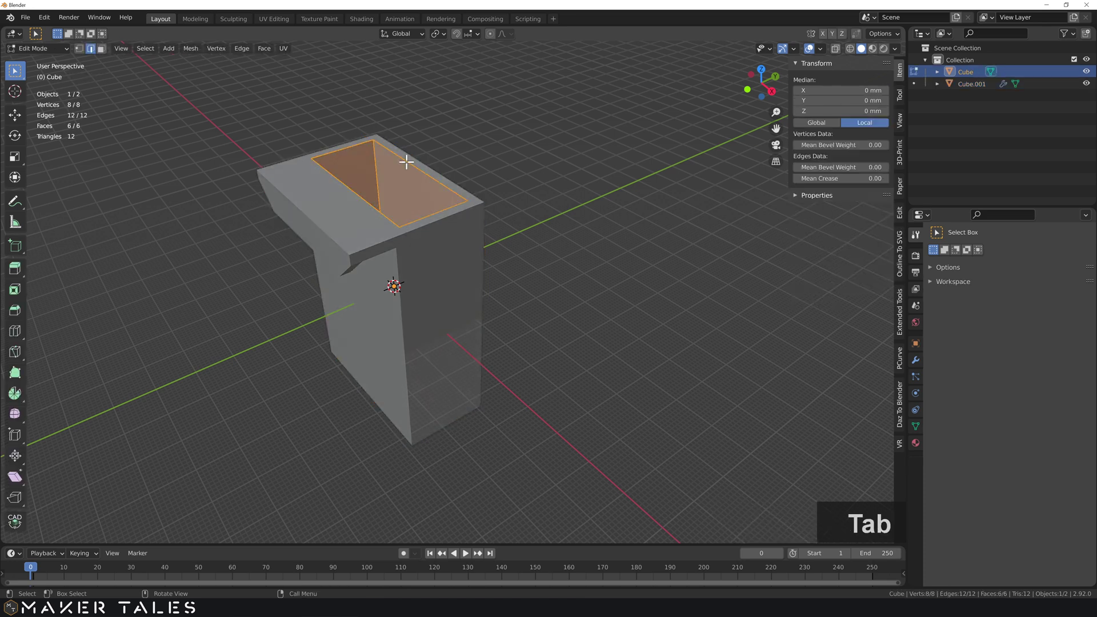
{"action": "key", "text": "alt+z"}
{"action": "middle_click_drag", "start_coordinate": [392, 296], "coordinate": [412, 251]}
Add an edge loop near the inner box's top and lower it 3 mm
{"action": "key", "text": "ctrl+r"}
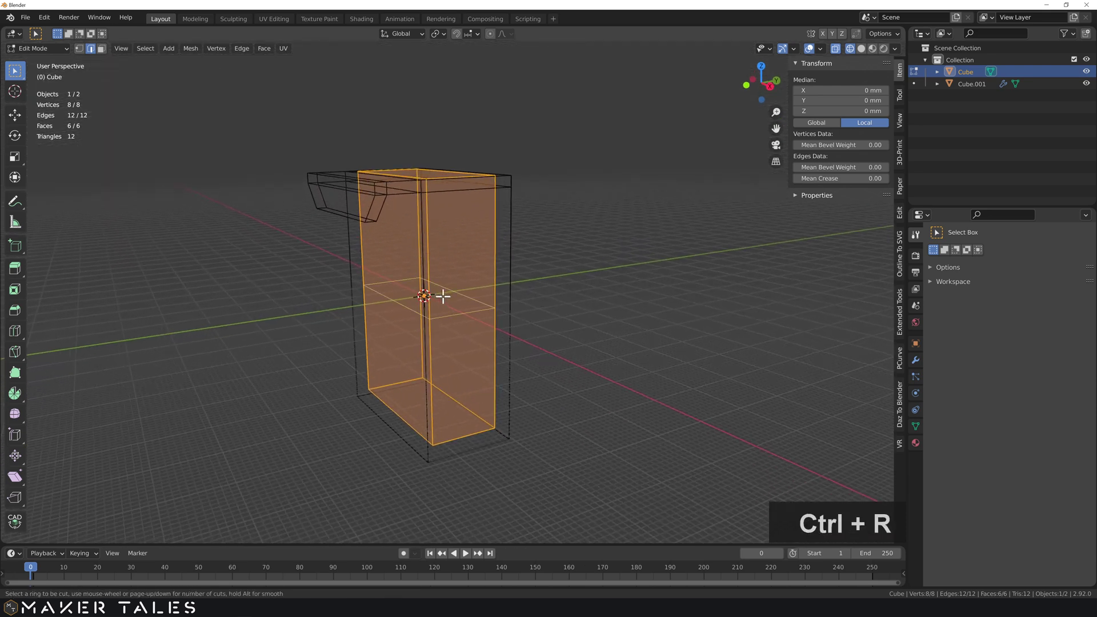
{"action": "left_click", "coordinate": [454, 315]}
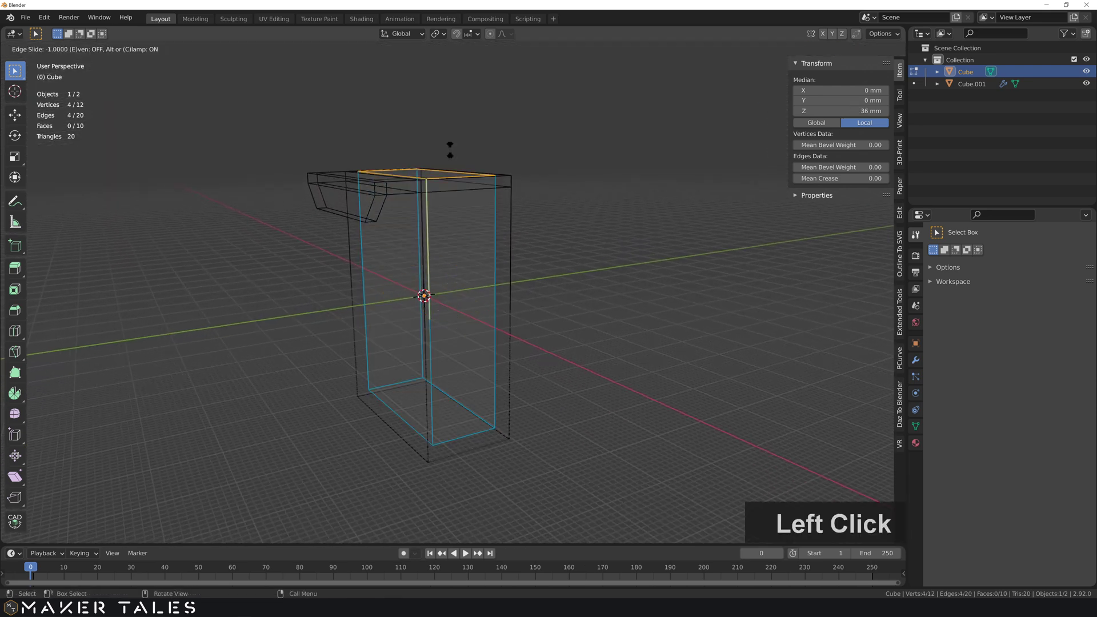
{"action": "left_click", "coordinate": [450, 144]}
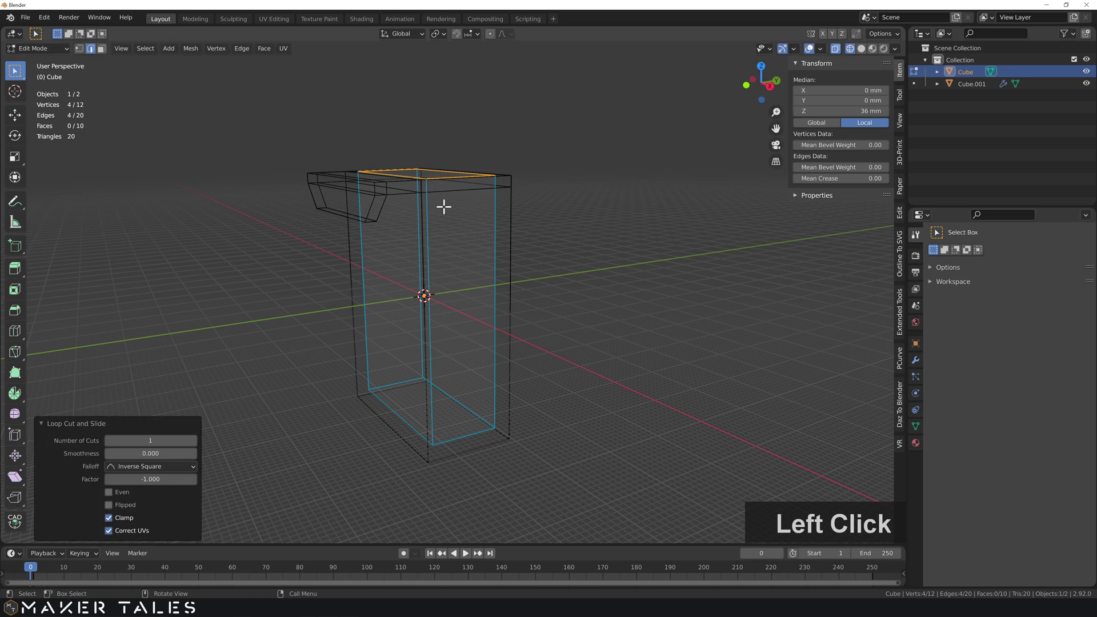
{"action": "key", "text": "g"}
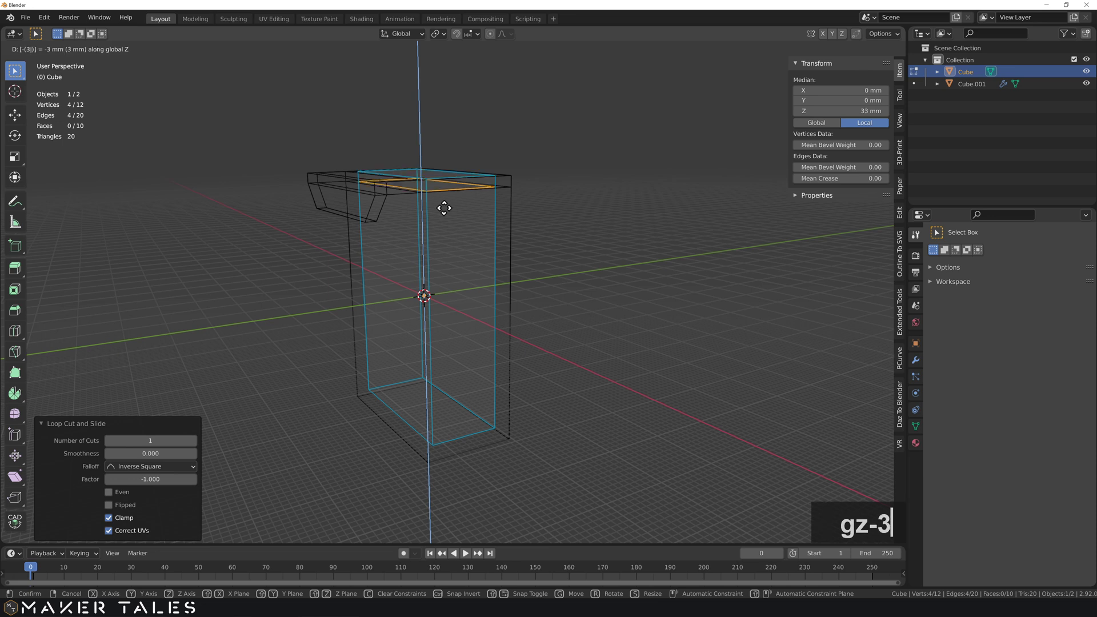
{"action": "key", "text": "Return"}
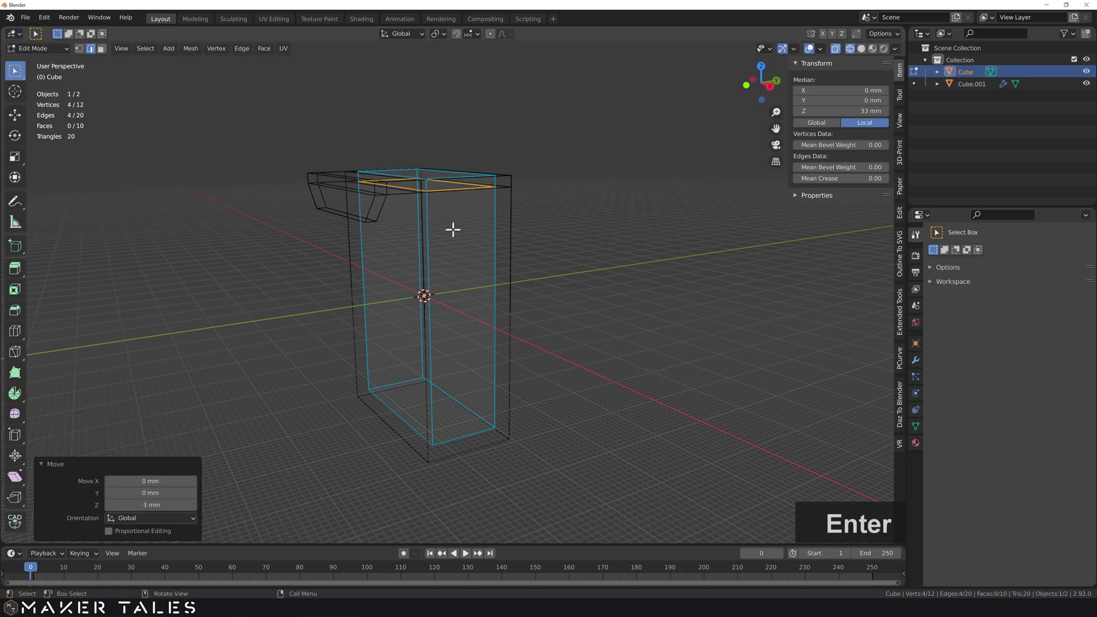
Extrude both side faces 23.6 mm outward along their normals
{"action": "key", "text": "3"}
{"action": "left_click", "coordinate": [452, 229]}
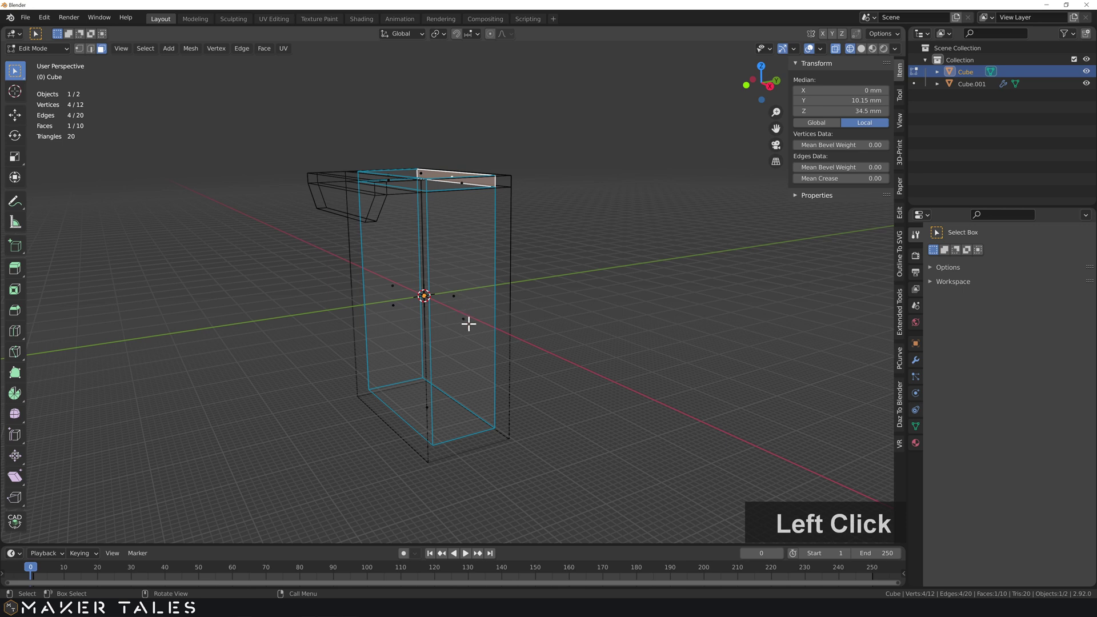
{"action": "left_click", "coordinate": [468, 324]}
{"action": "left_click", "coordinate": [391, 286], "text": "shift"}
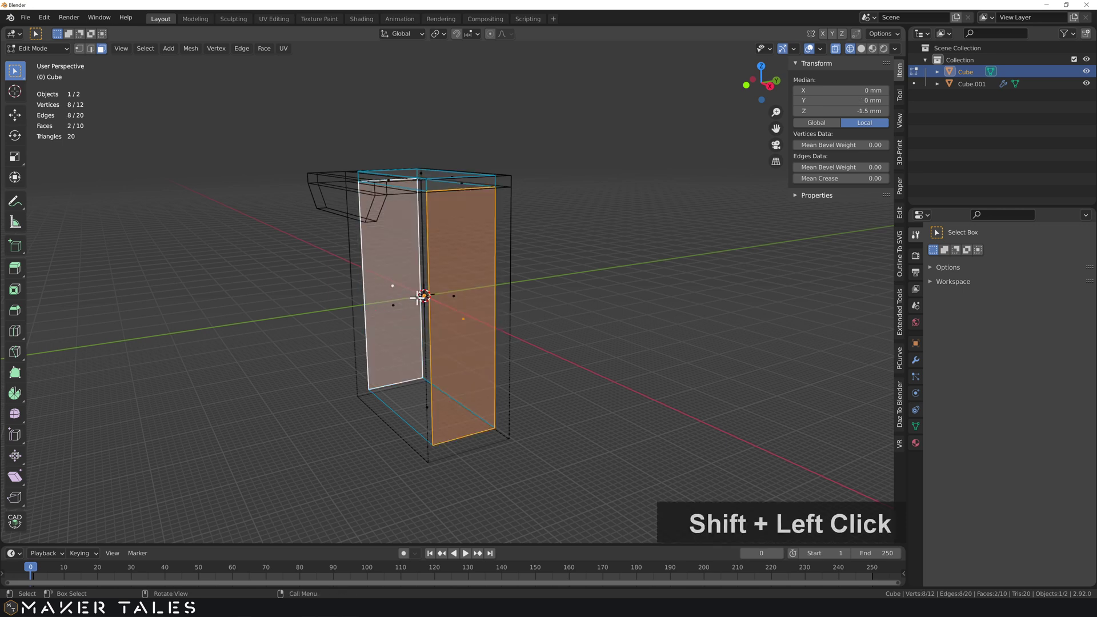
{"action": "key", "text": "alt+e"}
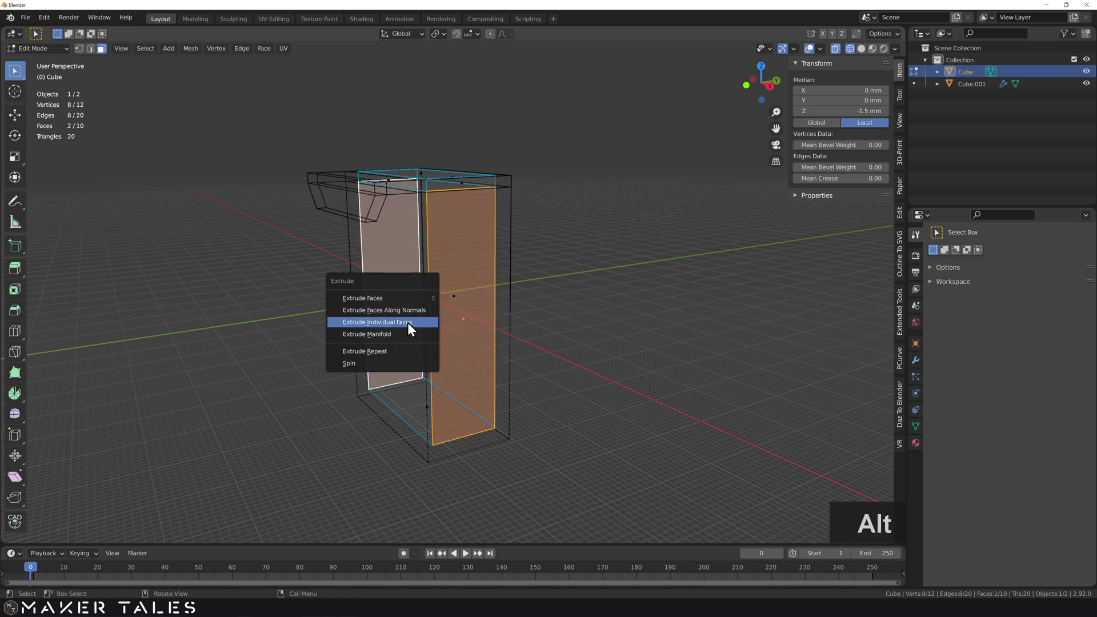
{"action": "left_click", "coordinate": [411, 314]}
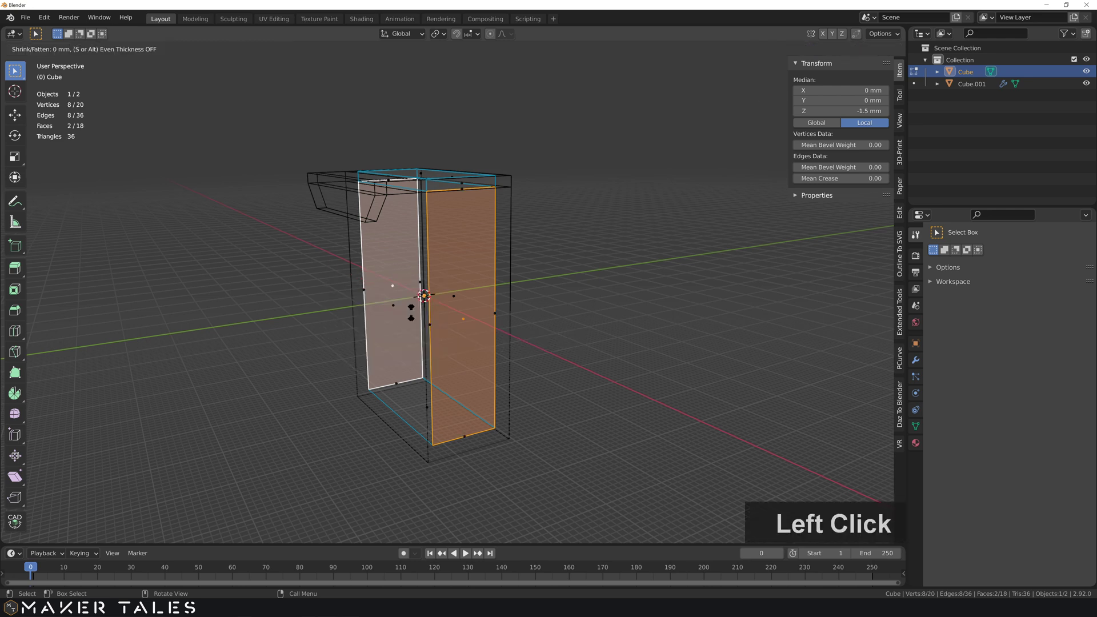
{"action": "left_click", "coordinate": [416, 273]}
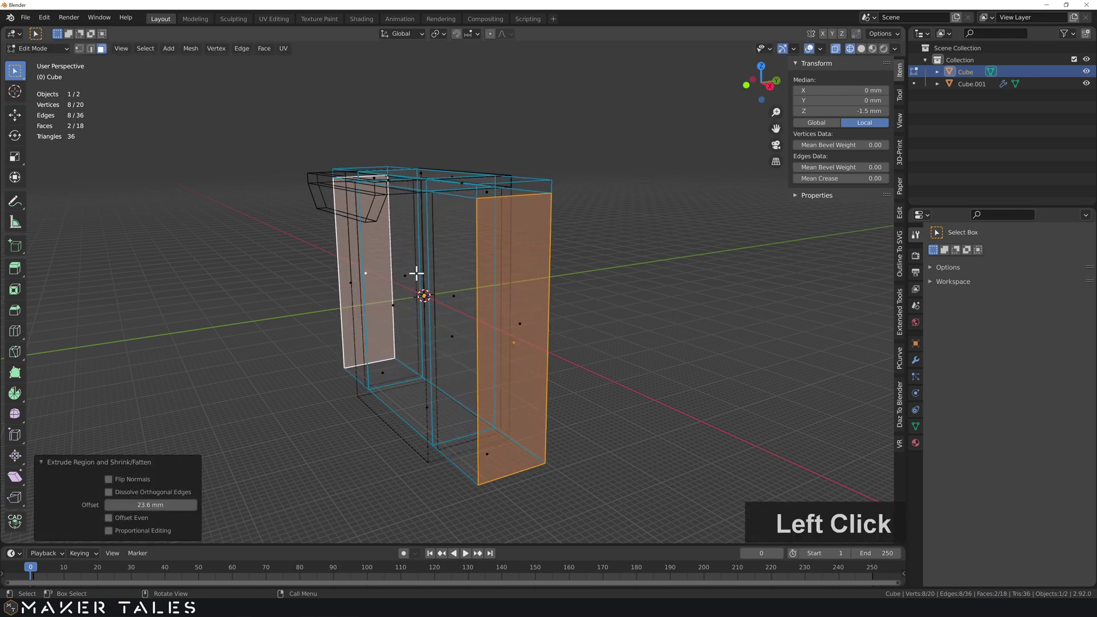
Return to Object Mode in solid shading with nothing selected
{"action": "key", "text": "Tab"}
{"action": "key", "text": "shift+z"}
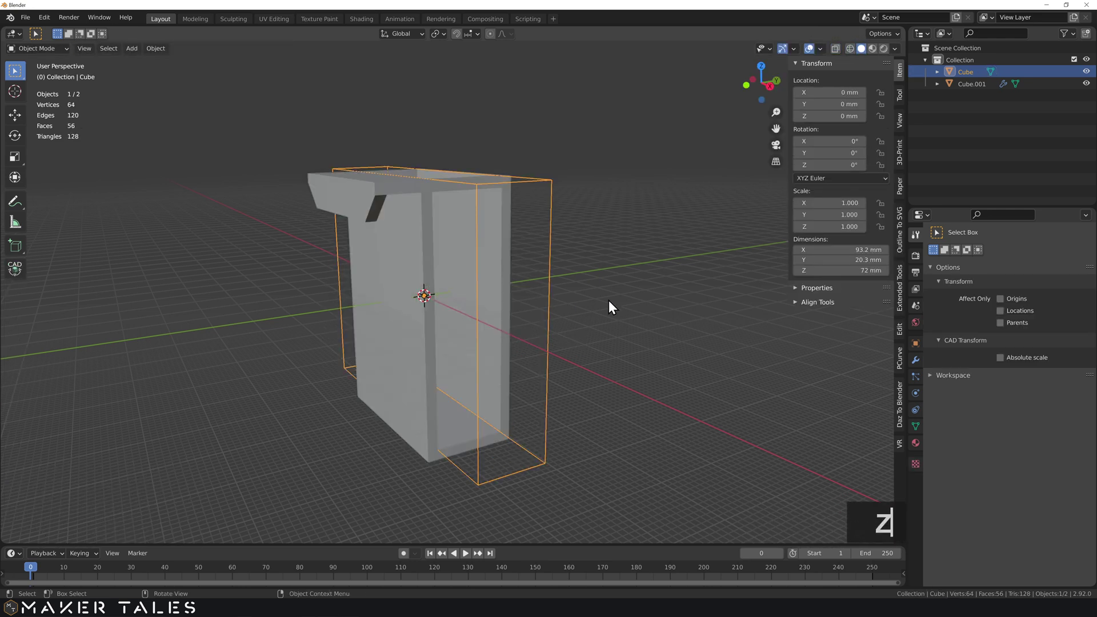
{"action": "left_click", "coordinate": [581, 289]}
Run 3D-Print Check All on Cube.001: no non-manifold edges, 3 overhang faces
{"action": "middle_click_drag", "start_coordinate": [581, 289], "coordinate": [425, 273]}
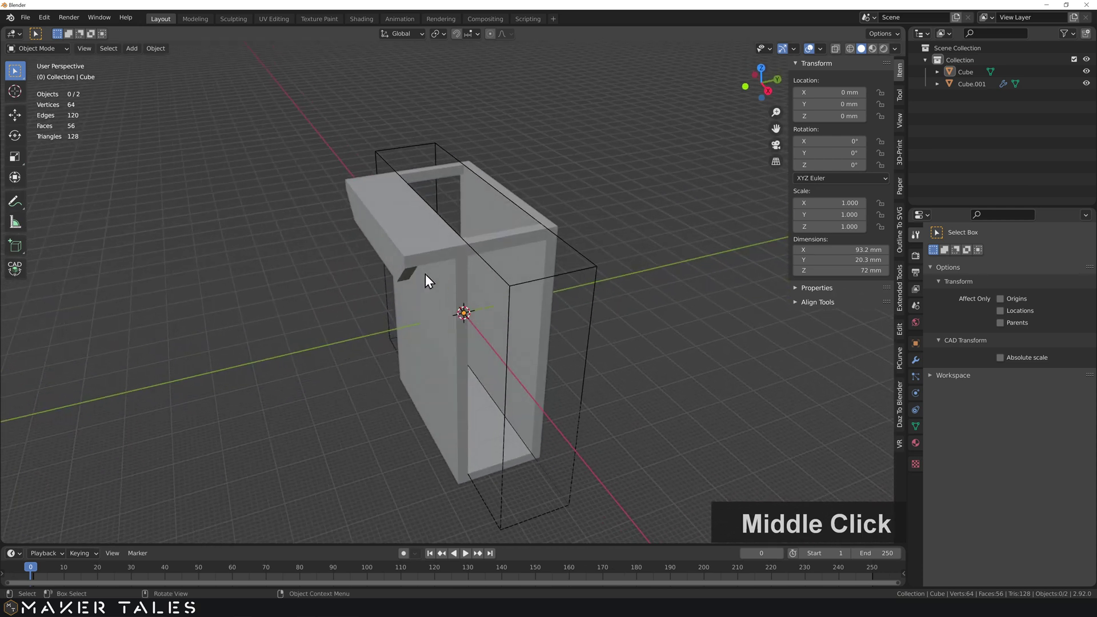
{"action": "left_click", "coordinate": [416, 250]}
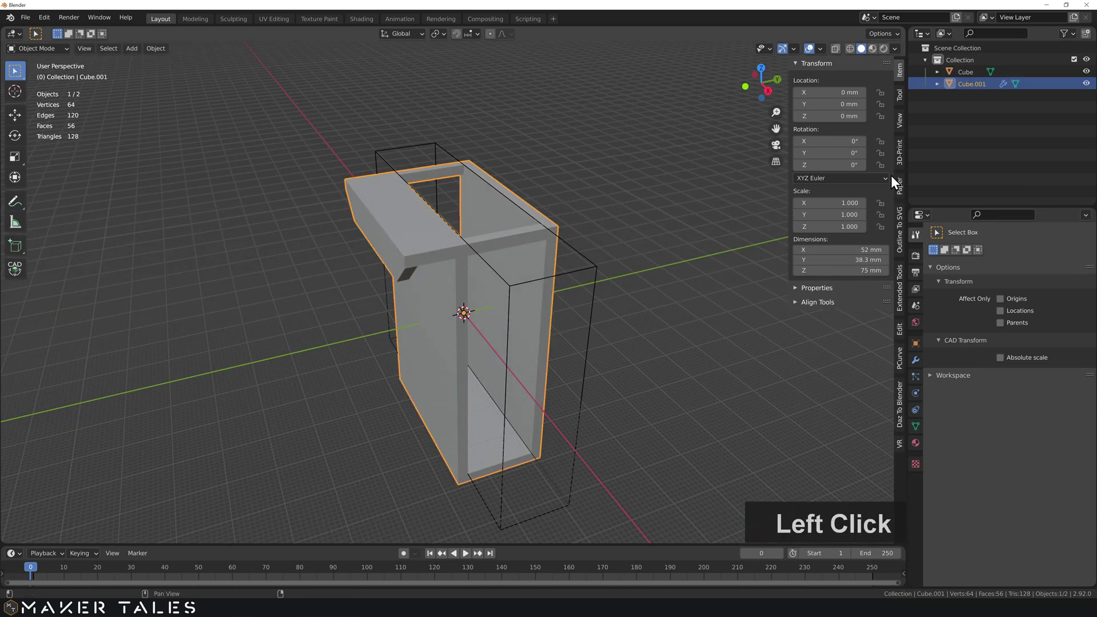
{"action": "left_click", "coordinate": [899, 151]}
{"action": "left_click", "coordinate": [792, 258]}
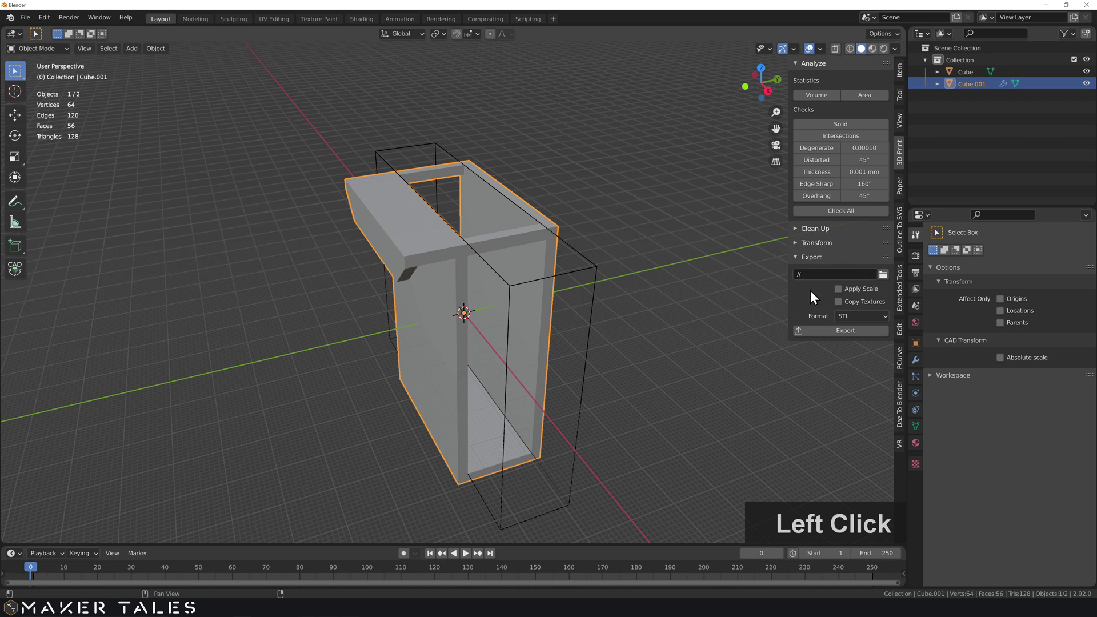
{"action": "left_click", "coordinate": [623, 236]}
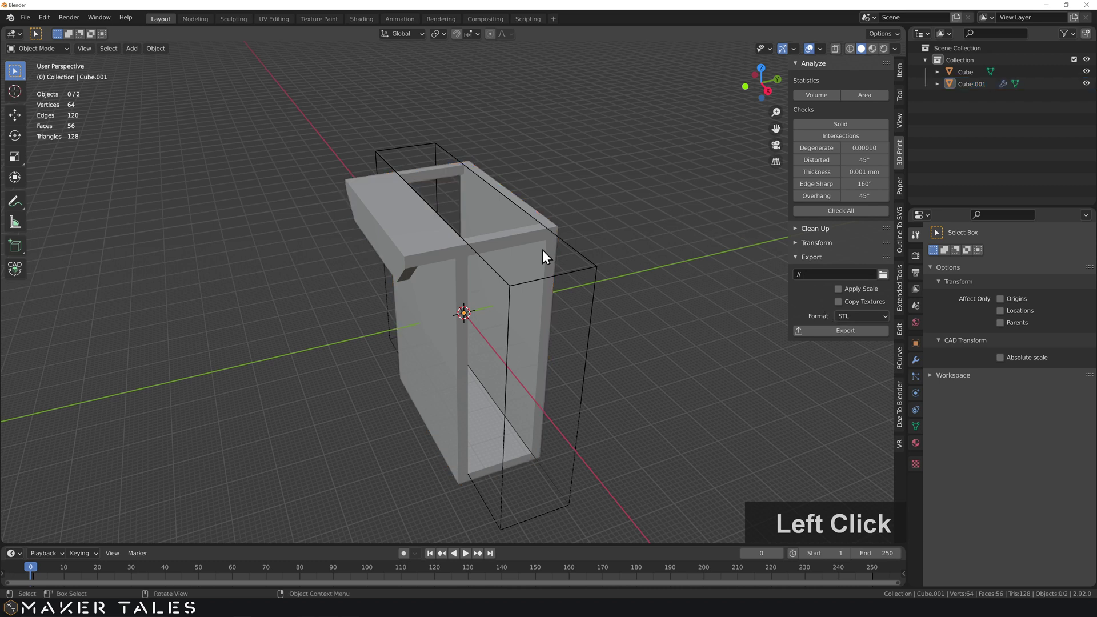
{"action": "left_click", "coordinate": [840, 211]}
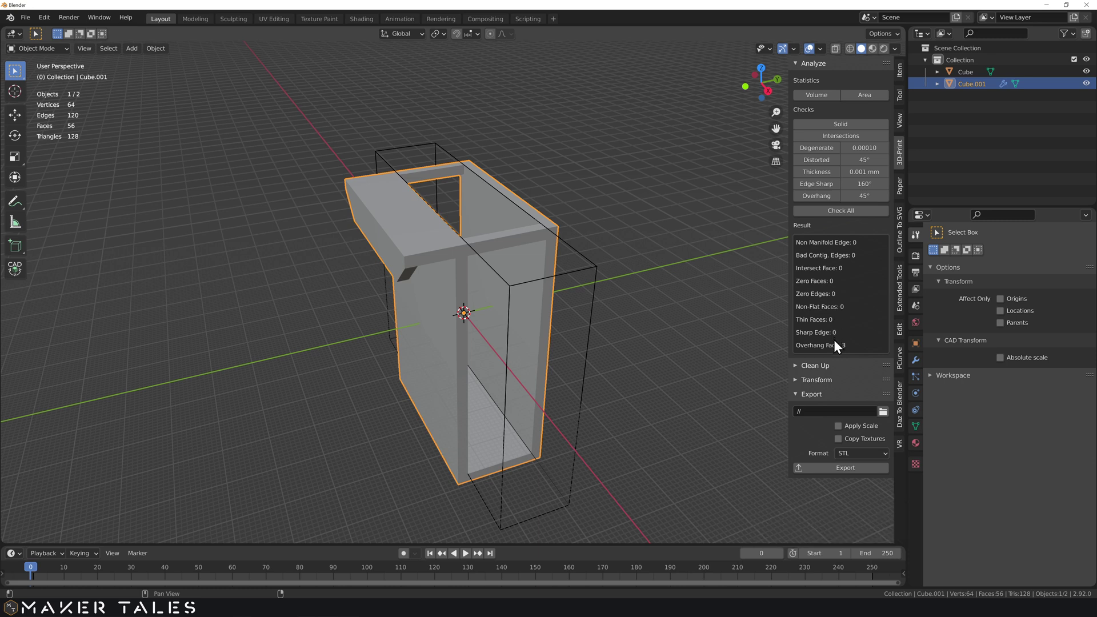
{"action": "left_click", "coordinate": [194, 235]}
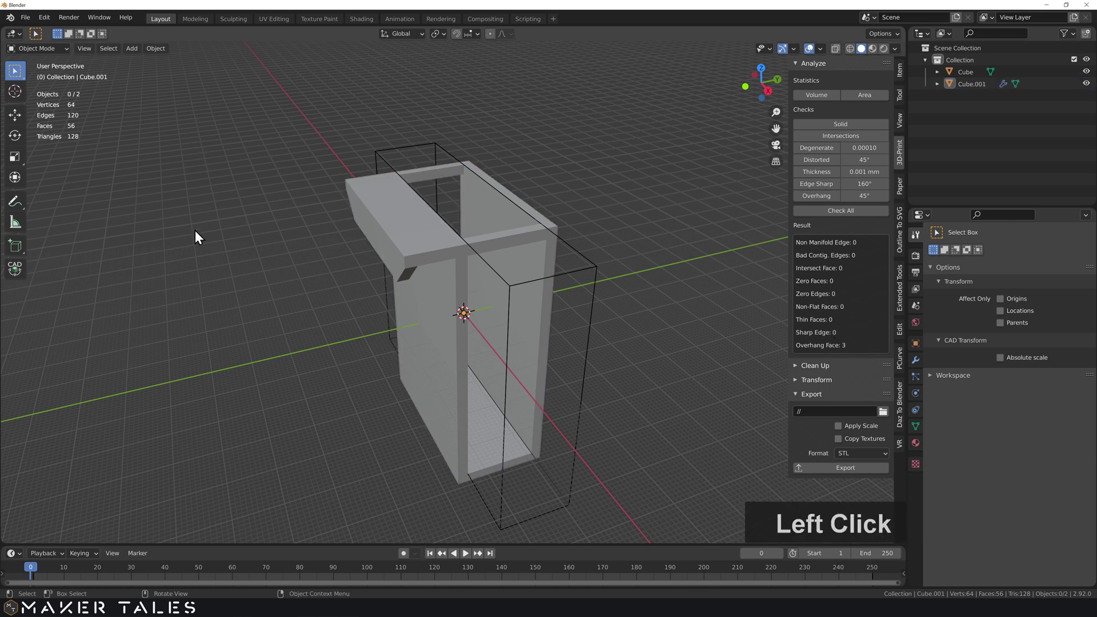
{"action": "left_click", "coordinate": [417, 233]}
Export Cube.001 as quick remake.stl, preview it in PrusaSlicer, and switch back to Blender
{"action": "left_click", "coordinate": [25, 18]}
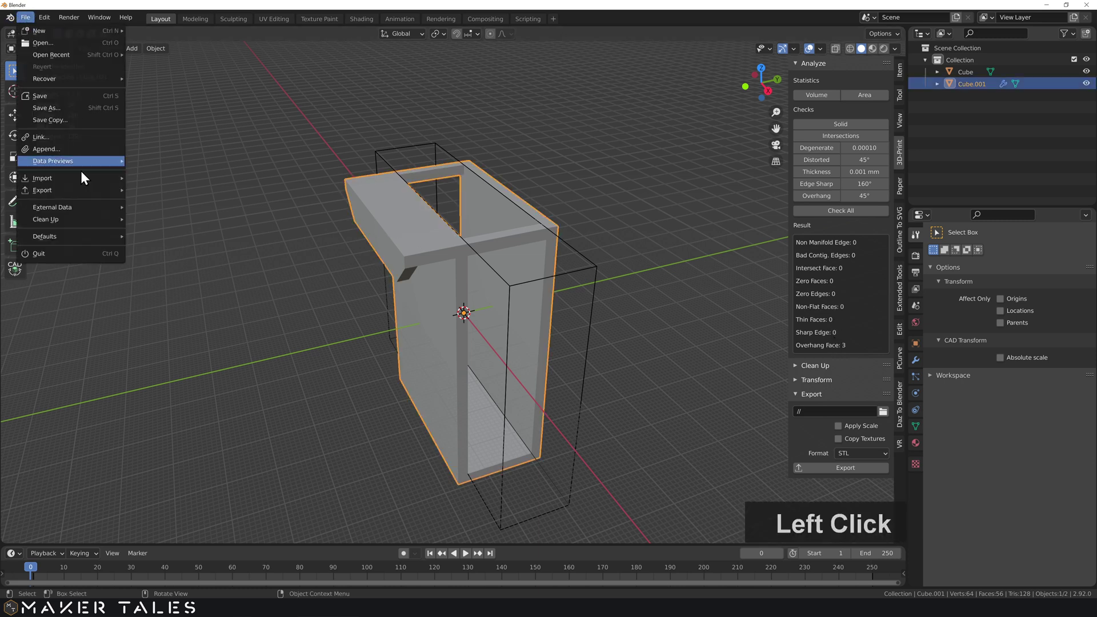
{"action": "mouse_move", "coordinate": [86, 190]}
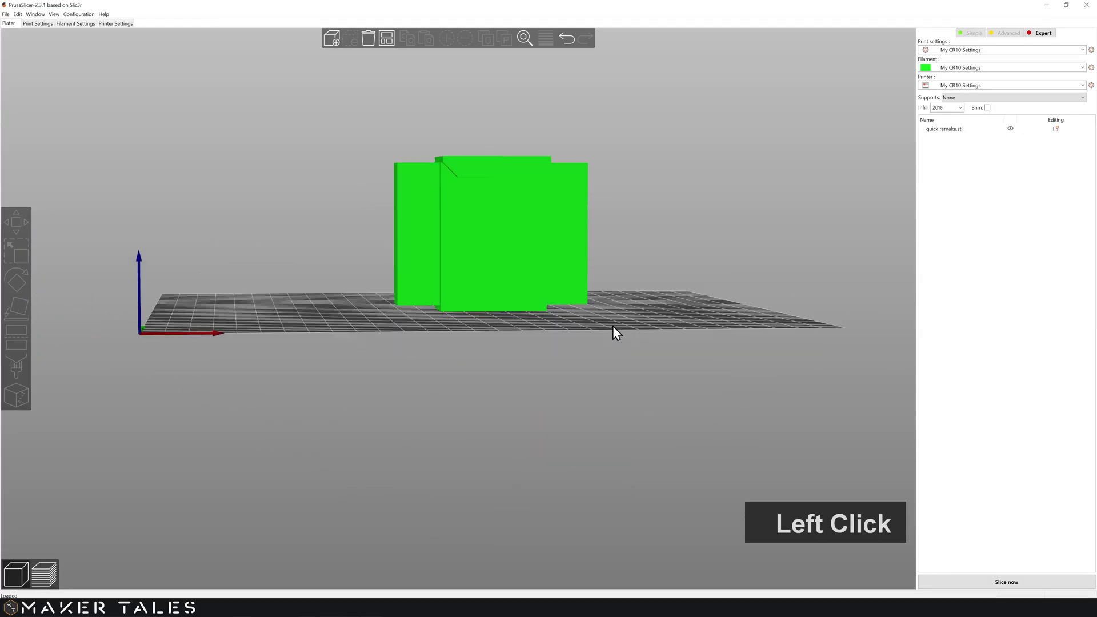
{"action": "left_click_drag", "start_coordinate": [612, 325], "coordinate": [594, 340]}
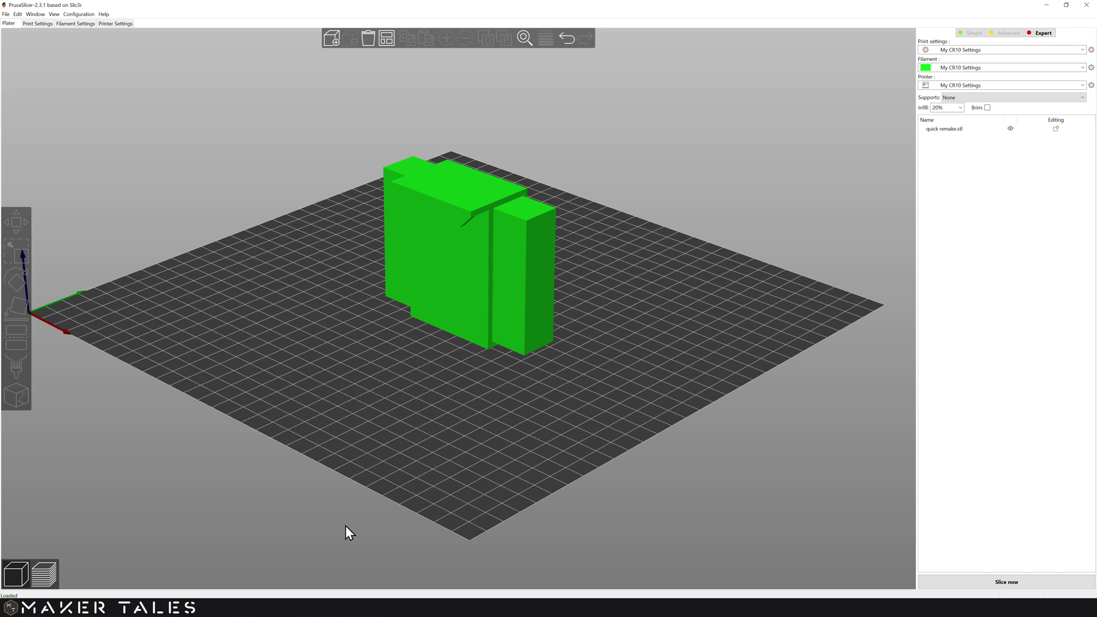
{"action": "left_click", "coordinate": [328, 607]}
{"action": "left_click", "coordinate": [369, 570]}
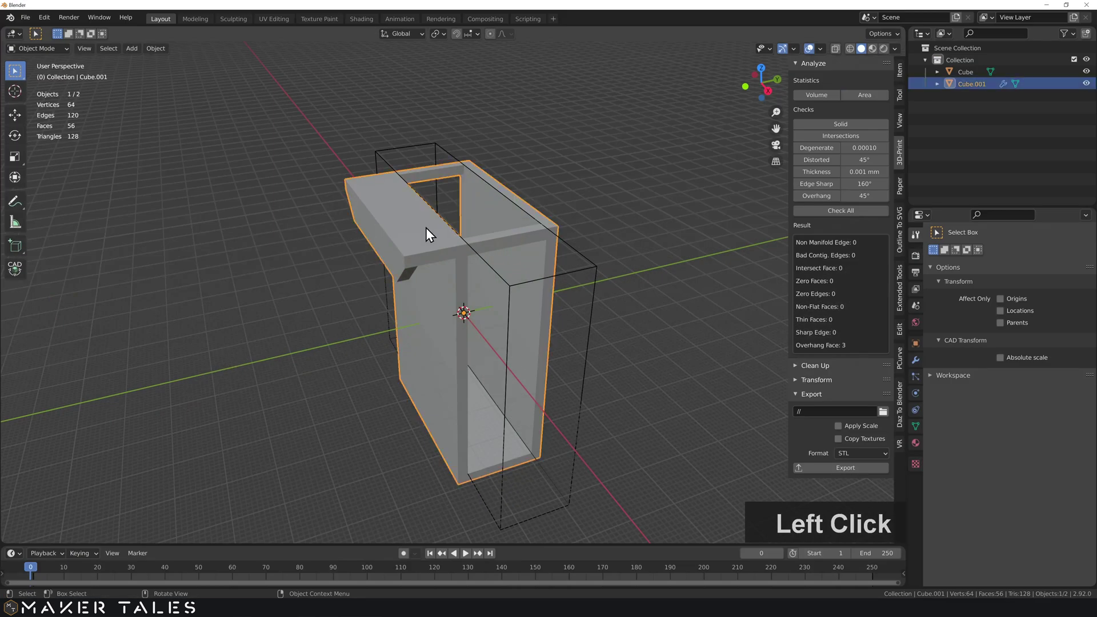
Re-export Cube.001 as STL named quick remake.stl on the Desktop
{"action": "left_click", "coordinate": [25, 18]}
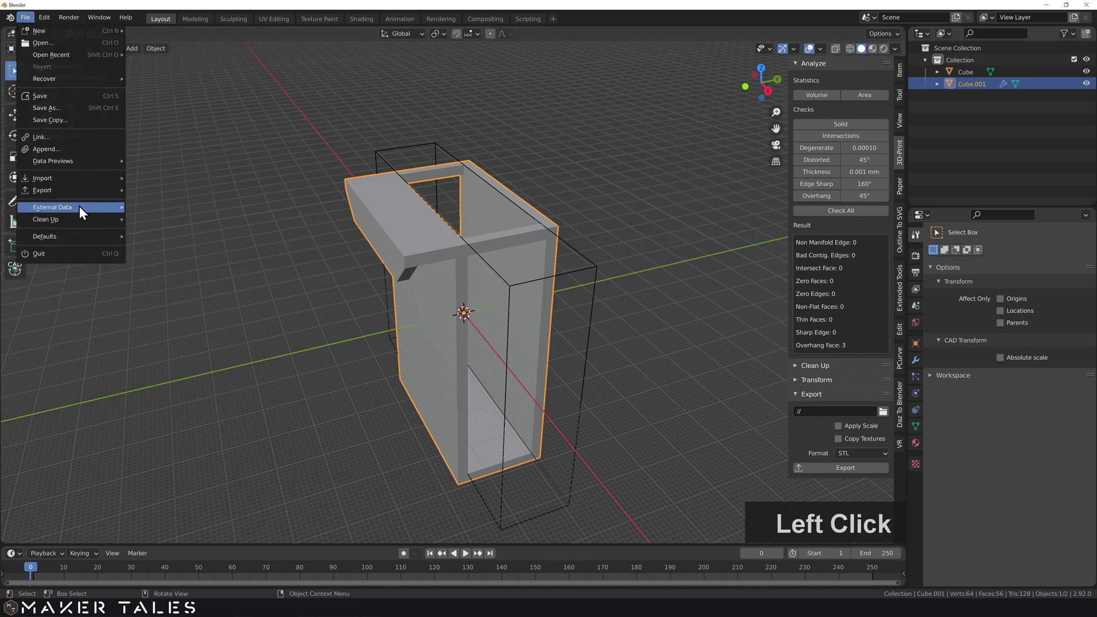
{"action": "mouse_move", "coordinate": [56, 189]}
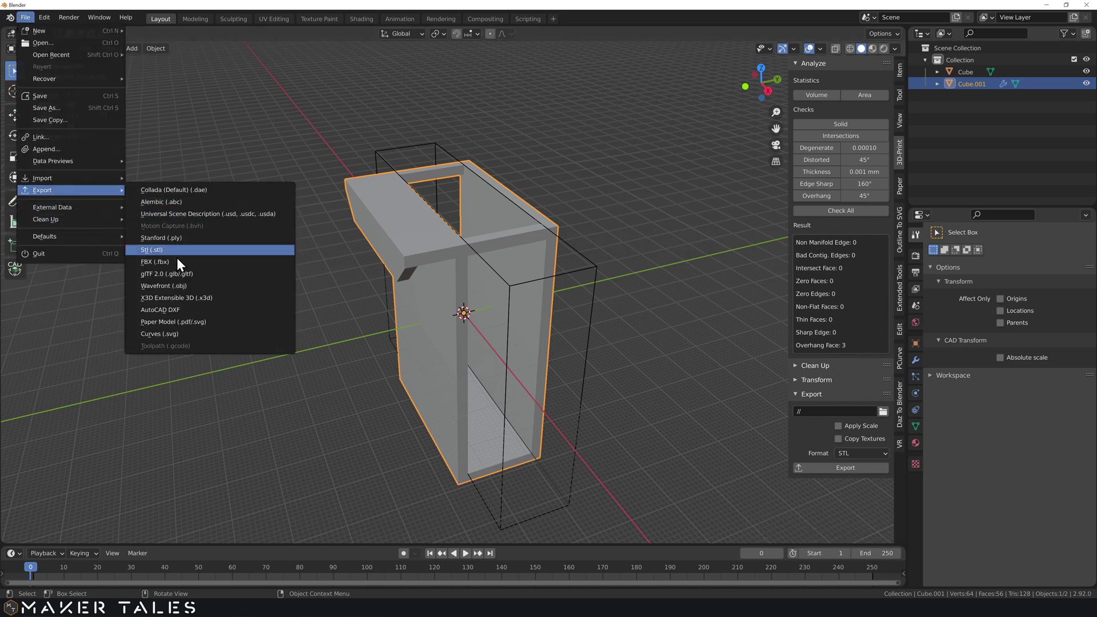
{"action": "left_click", "coordinate": [178, 253]}
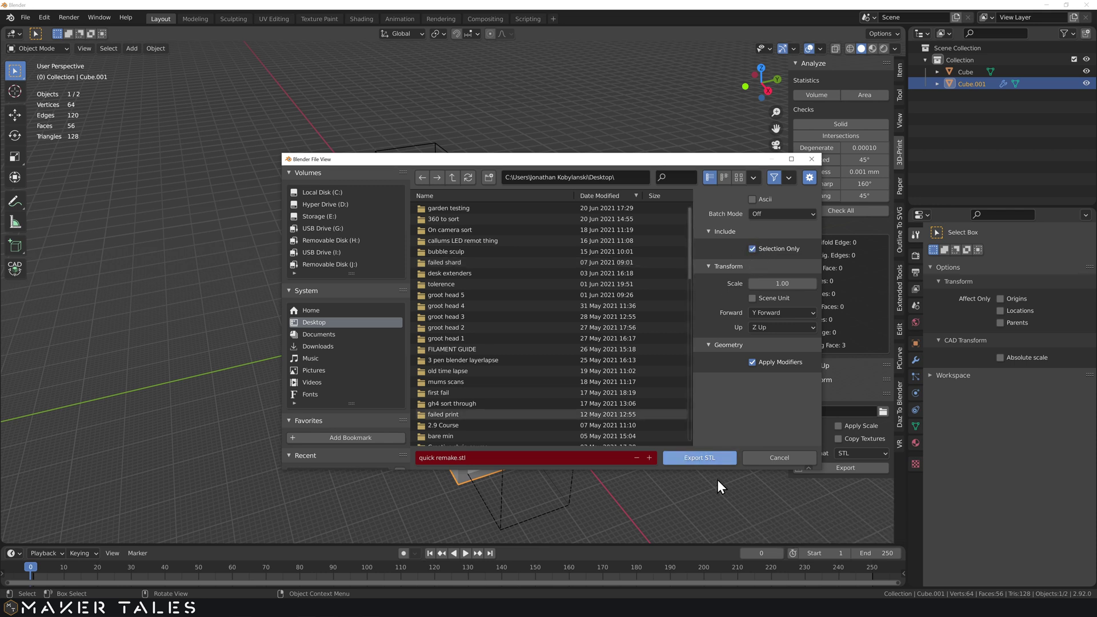
{"action": "left_click", "coordinate": [714, 459]}
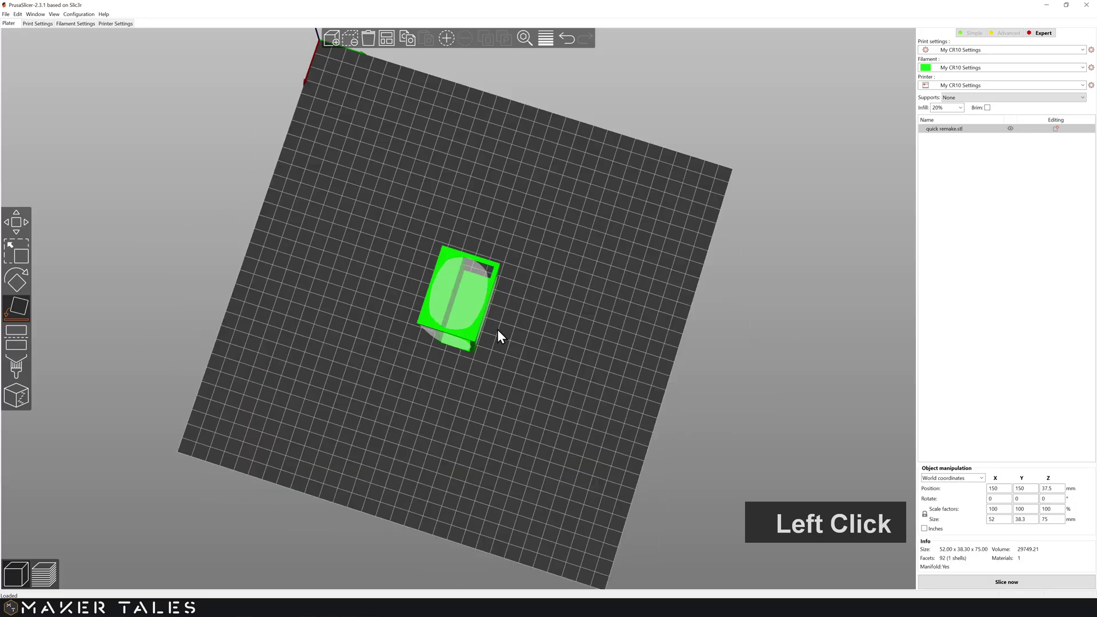
Lay the mount flat on one of its side faces on the print bed with Place on Face
{"action": "left_click_drag", "start_coordinate": [498, 333], "coordinate": [562, 307]}
{"action": "left_click", "coordinate": [437, 252]}
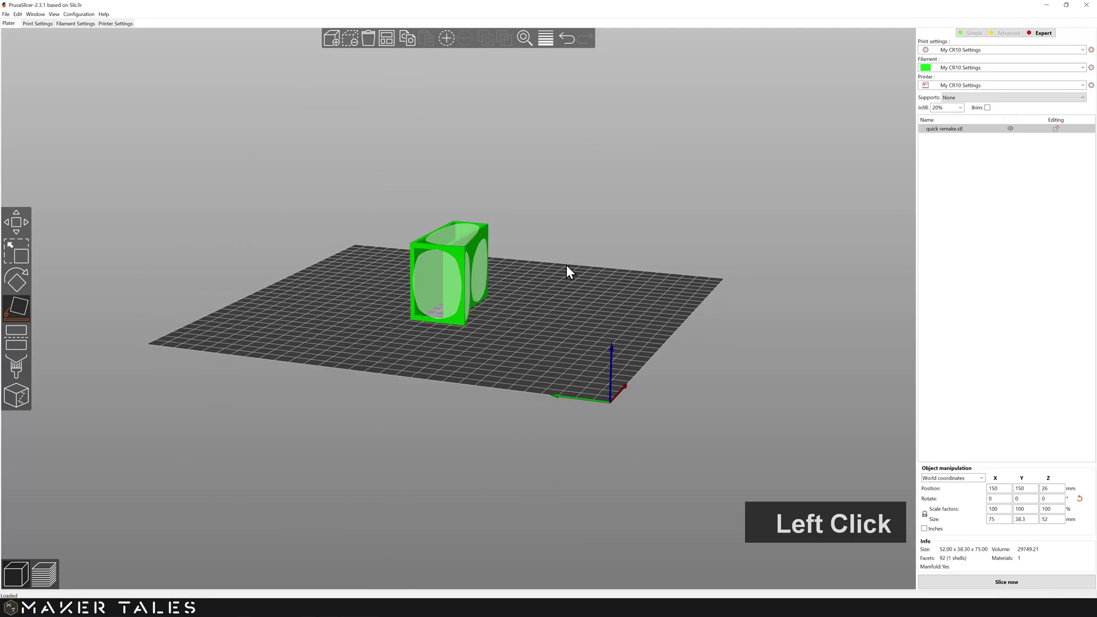
{"action": "left_click_drag", "start_coordinate": [567, 265], "coordinate": [506, 272]}
Slice the model and inspect the sliced preview, estimating 3h33m and 12.19 m of filament
{"action": "left_click", "coordinate": [44, 574]}
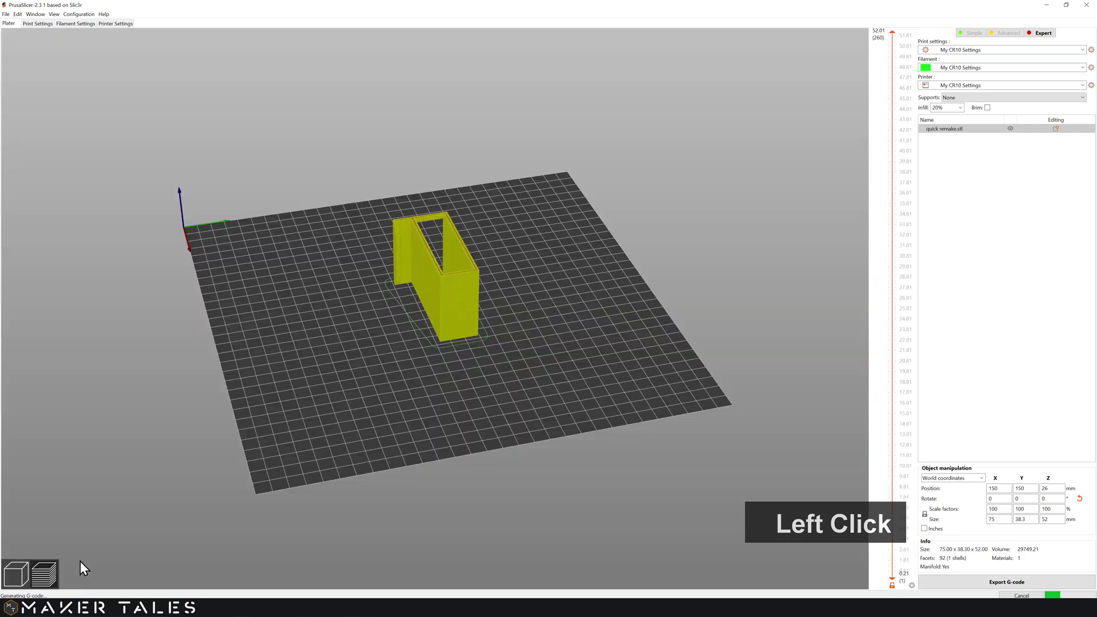
{"action": "left_click_drag", "start_coordinate": [366, 381], "coordinate": [401, 355]}
{"action": "scroll", "coordinate": [420, 325], "scroll_direction": "up", "scroll_amount": 3}
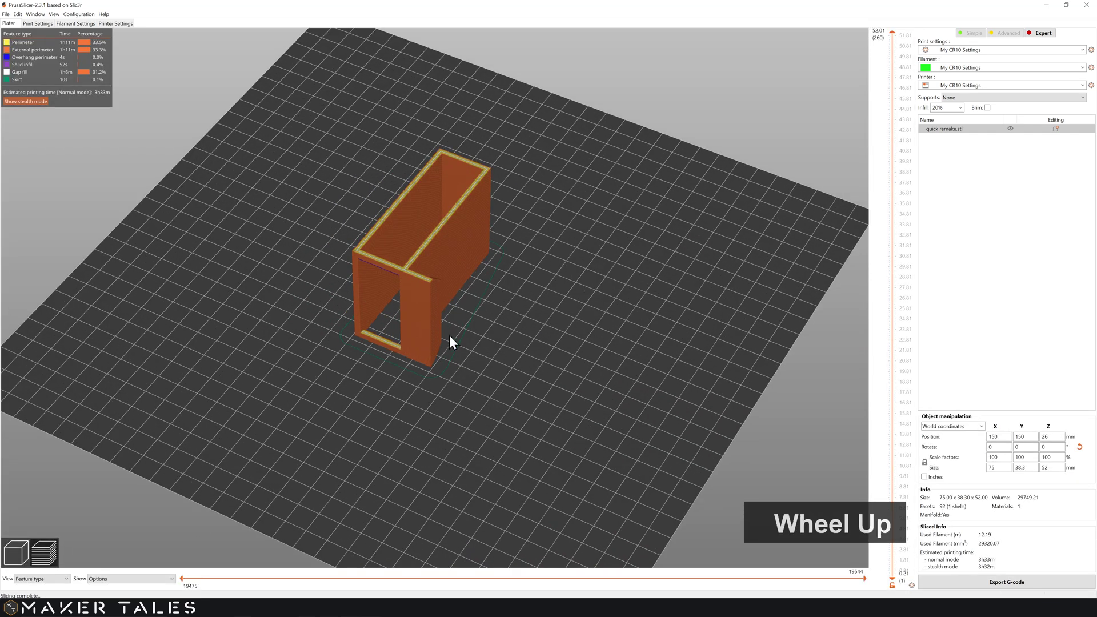
{"action": "scroll", "coordinate": [453, 372], "scroll_direction": "up", "scroll_amount": 3}
{"action": "left_click_drag", "start_coordinate": [453, 404], "coordinate": [426, 395]}
{"action": "scroll", "coordinate": [421, 384], "scroll_direction": "down", "scroll_amount": 2}
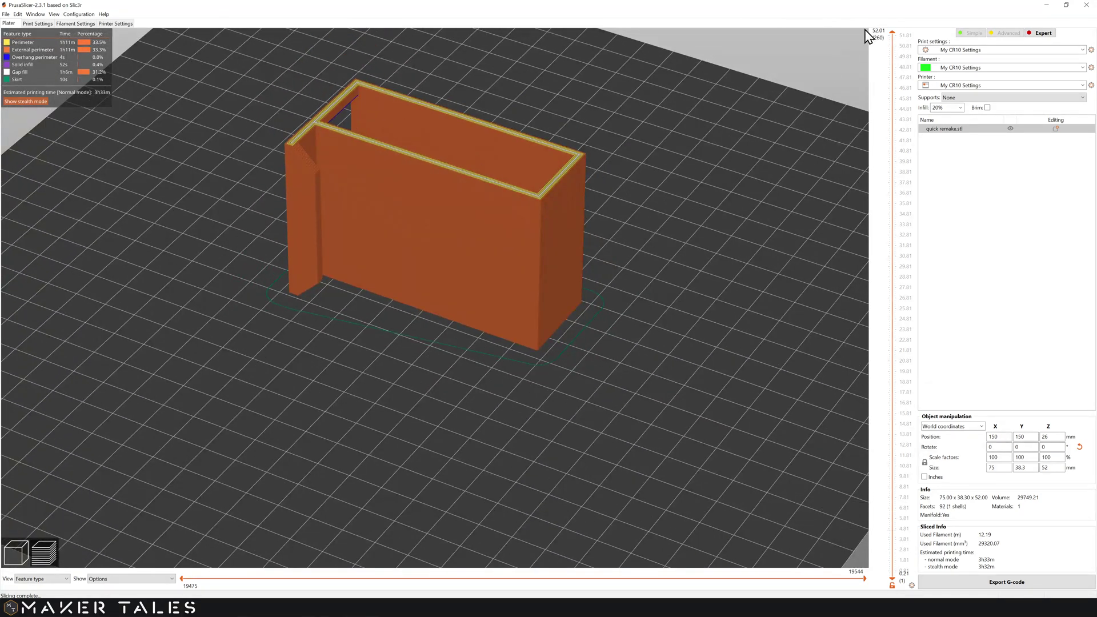
{"action": "left_click_drag", "start_coordinate": [889, 32], "coordinate": [854, 6]}
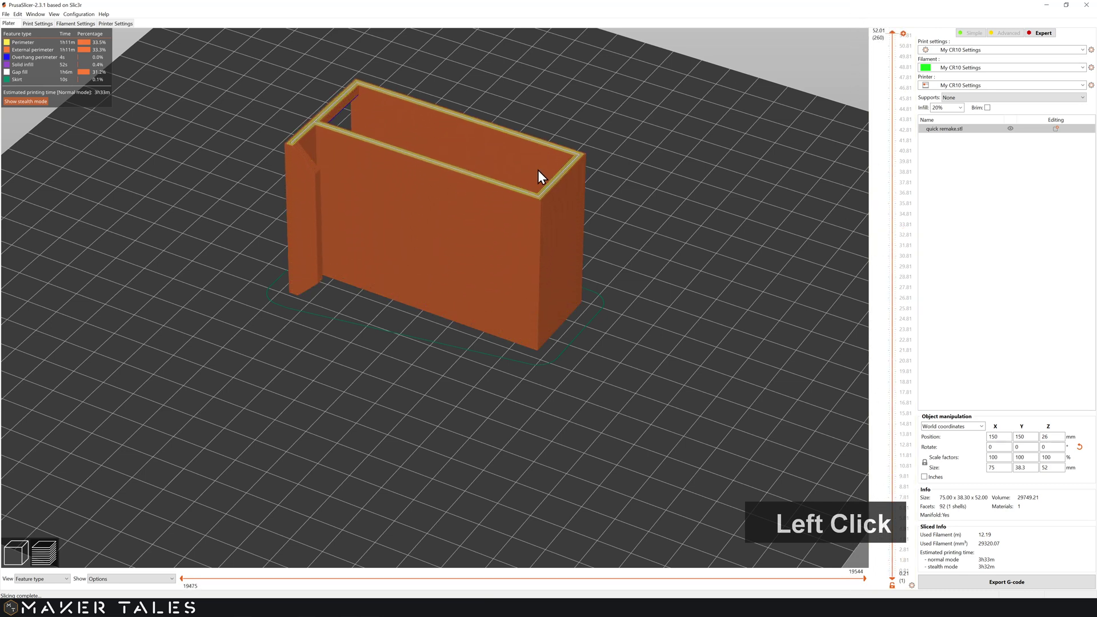